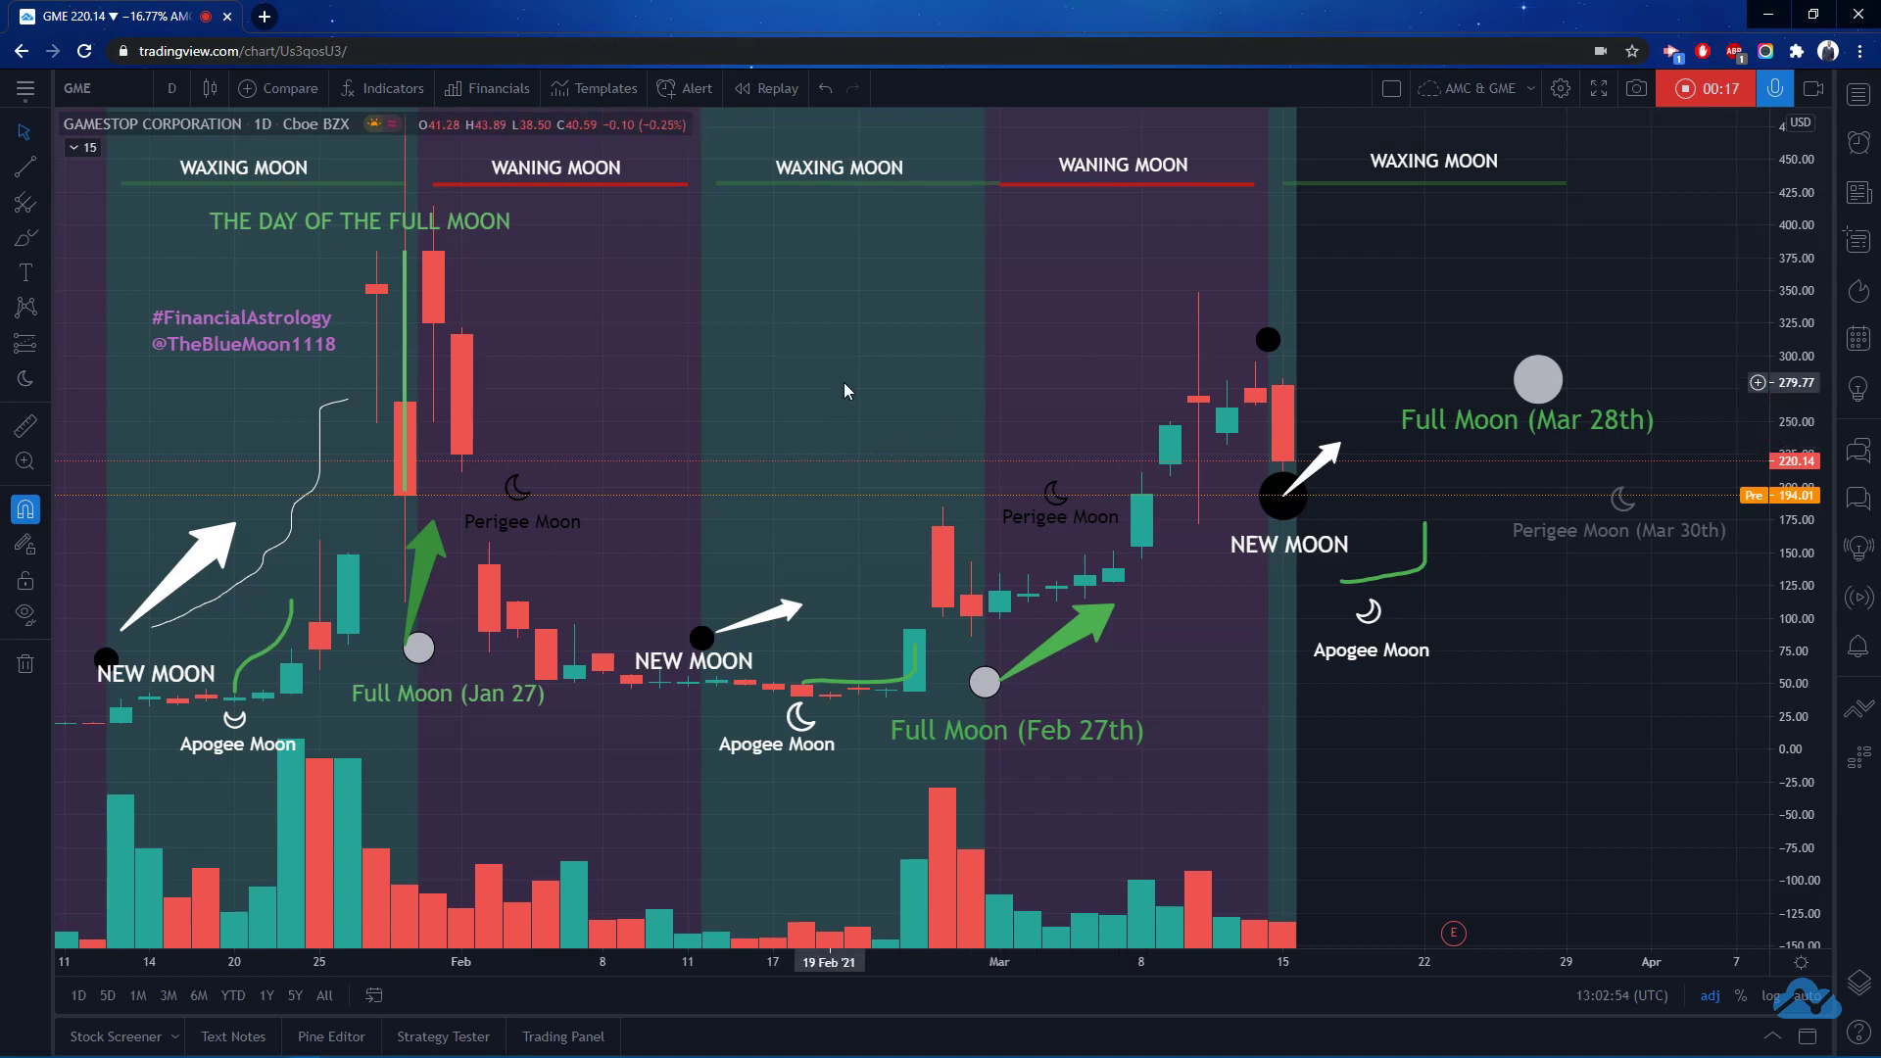
Edit the purple #FinancialAstrology label so the text after @ is the new Twitter handle
click(200, 358)
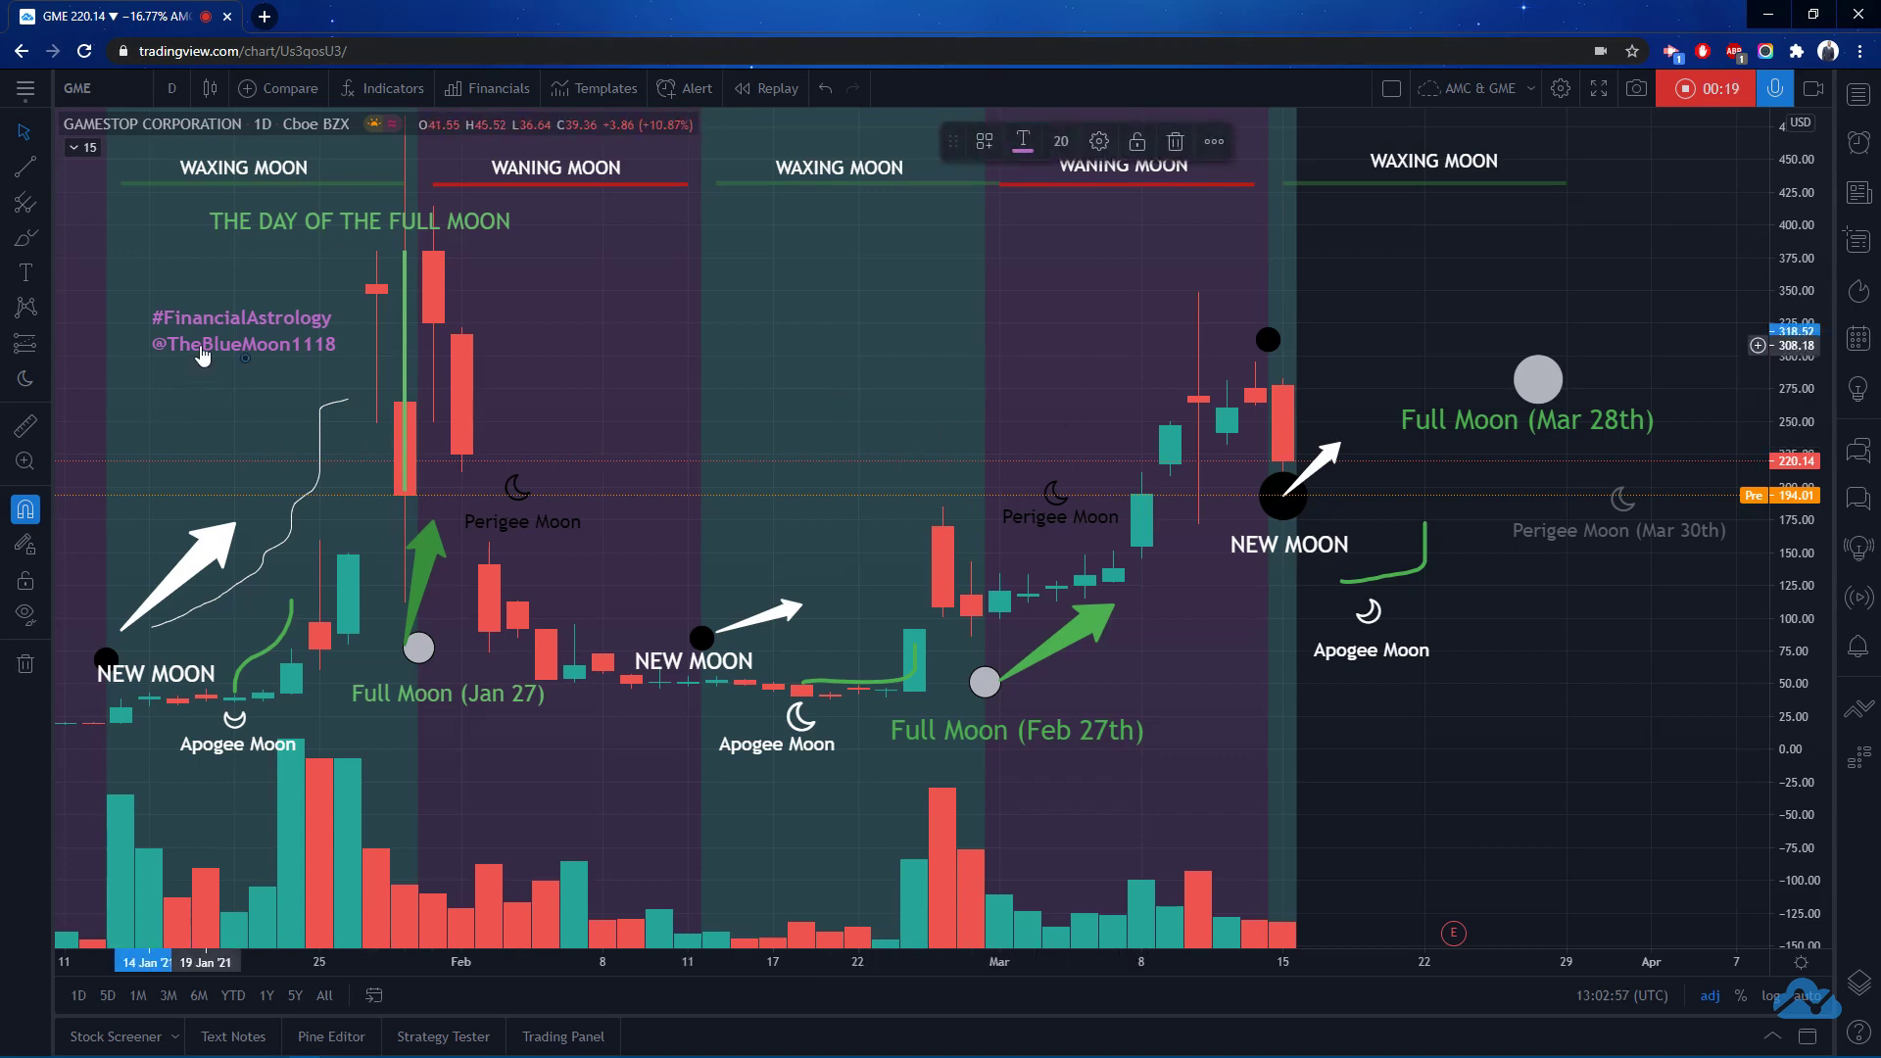
click(1213, 141)
mouse_move(1271, 182)
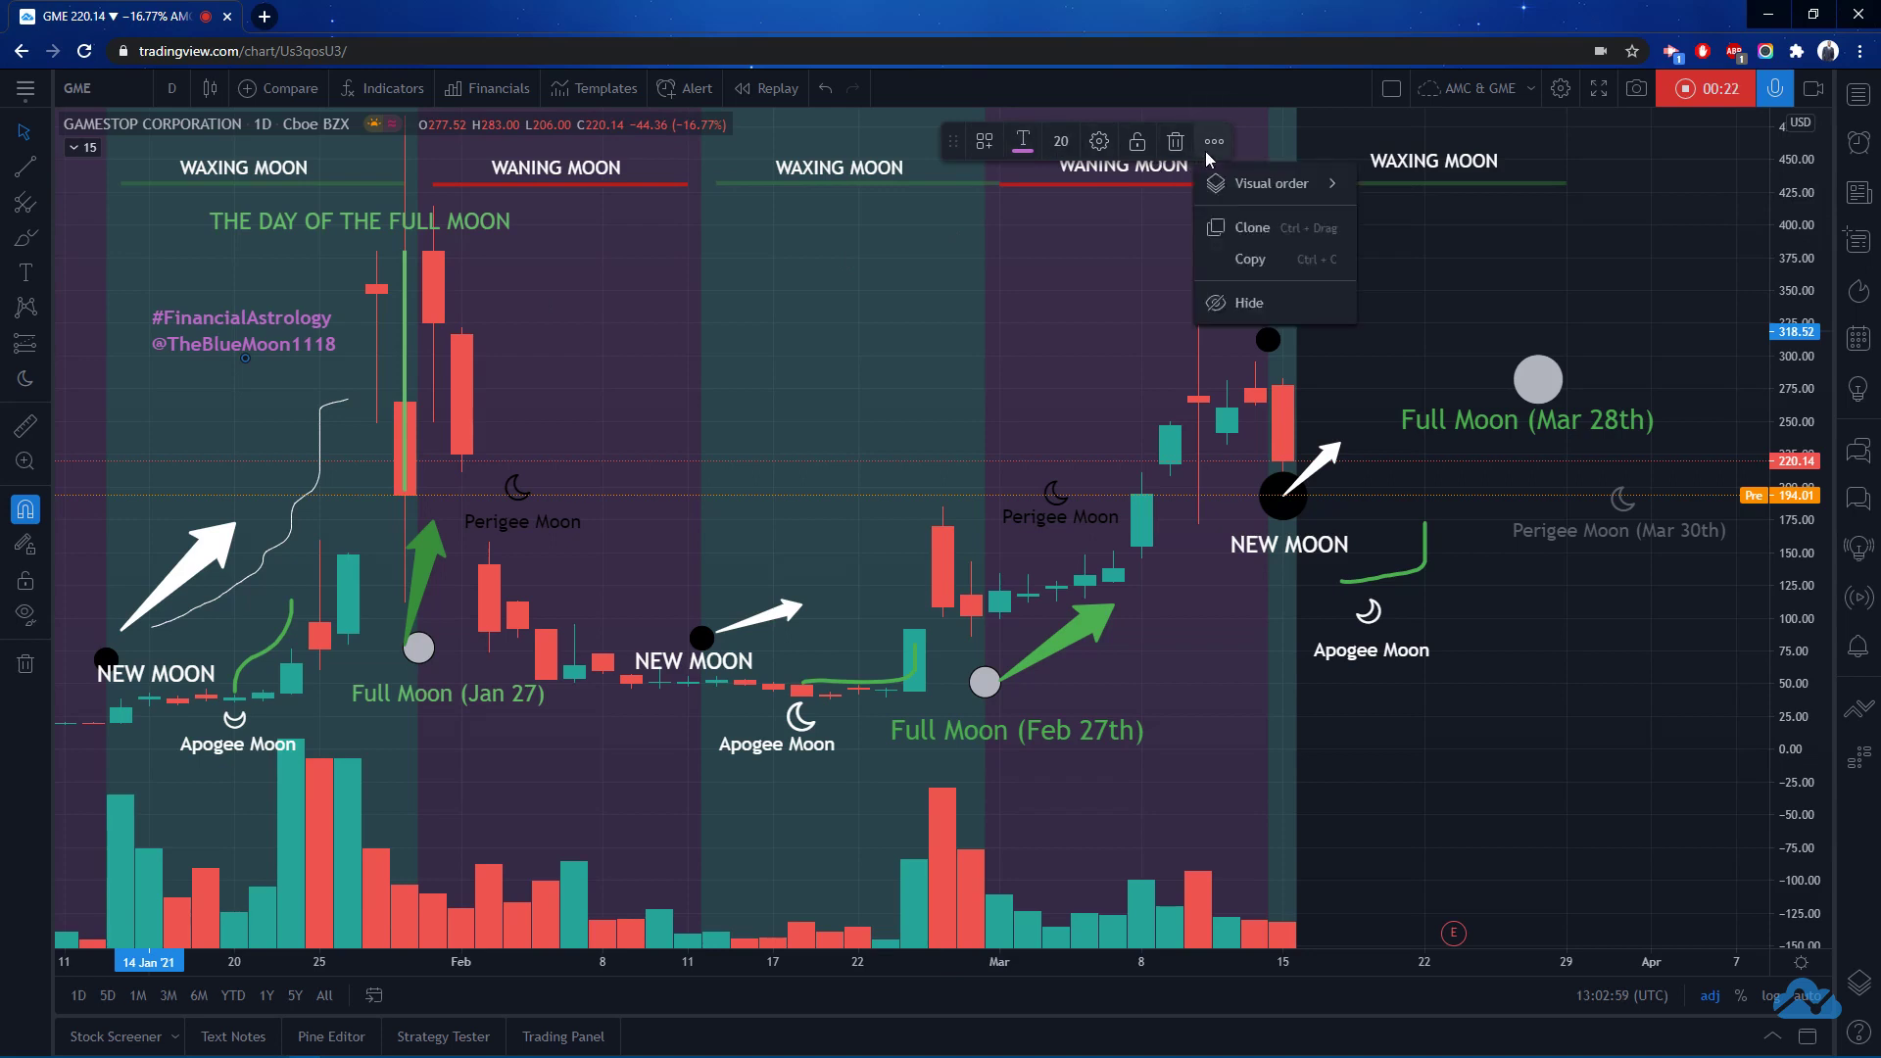
double_click(302, 342)
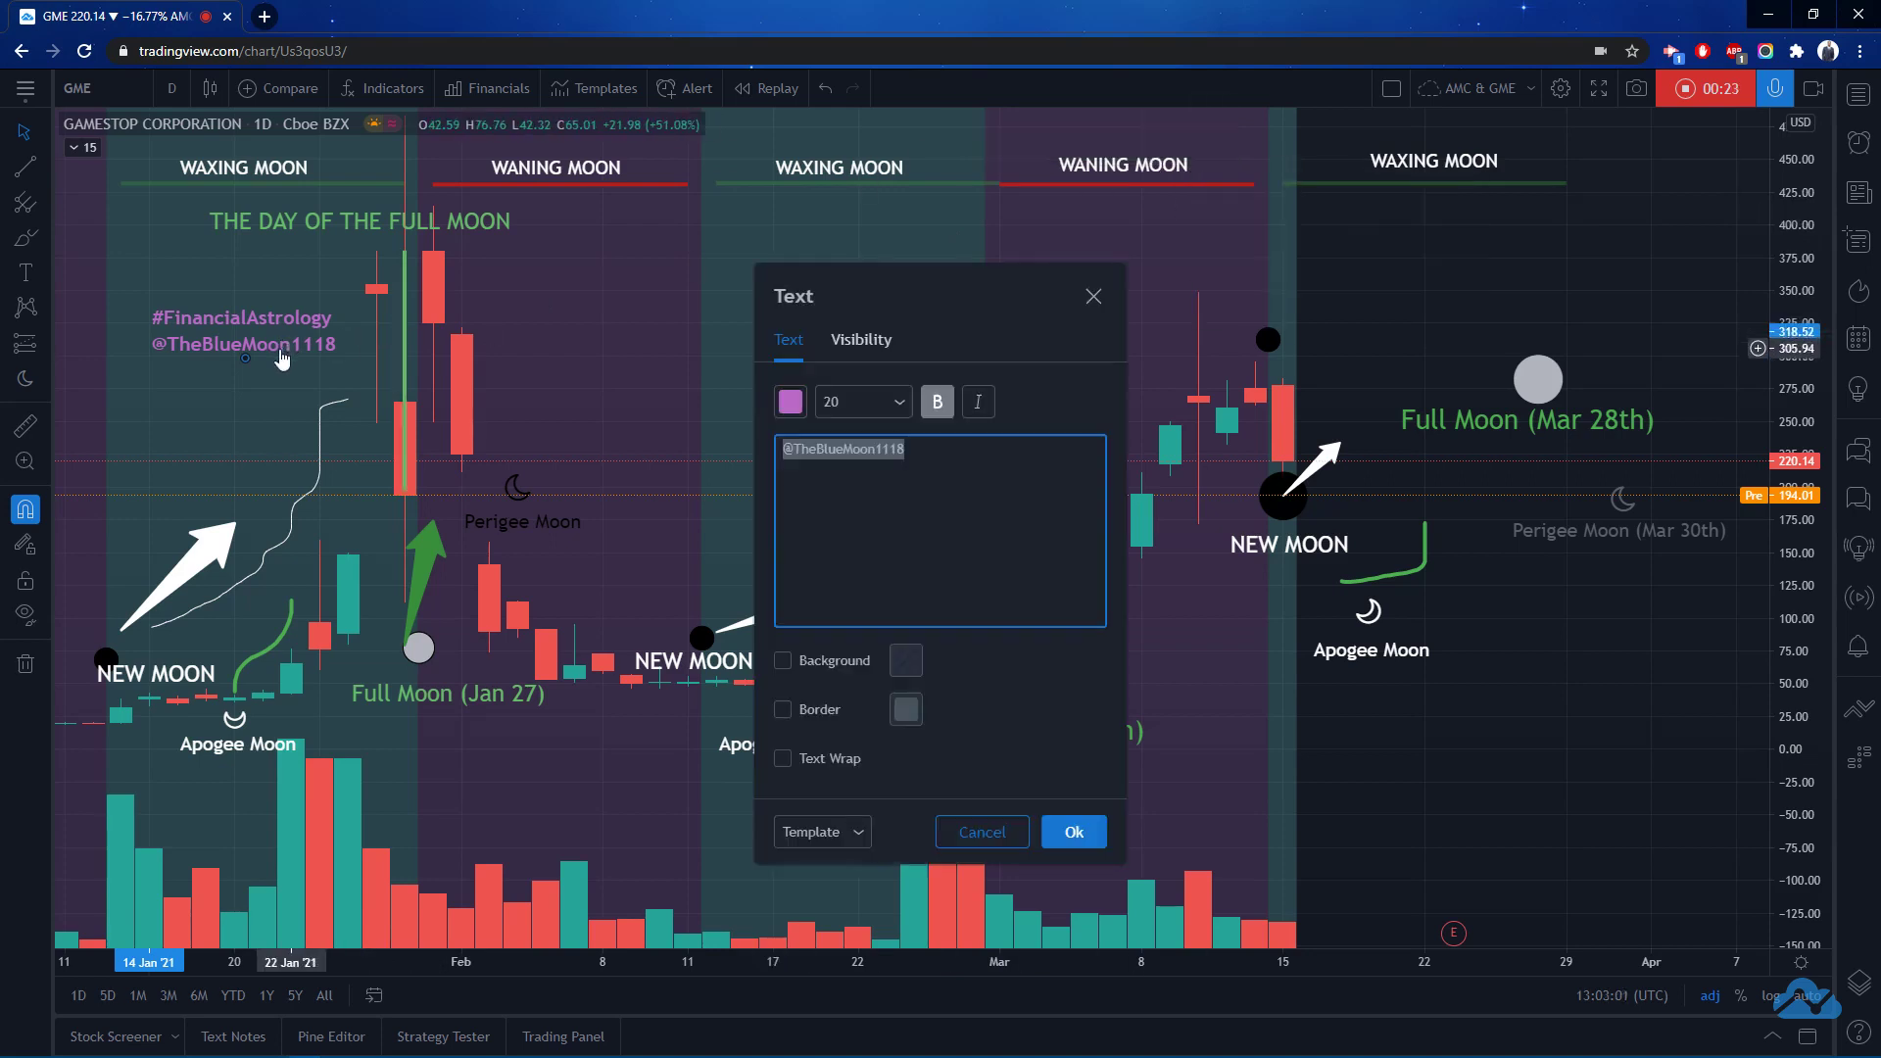
click(927, 449)
drag(909, 448, 796, 448)
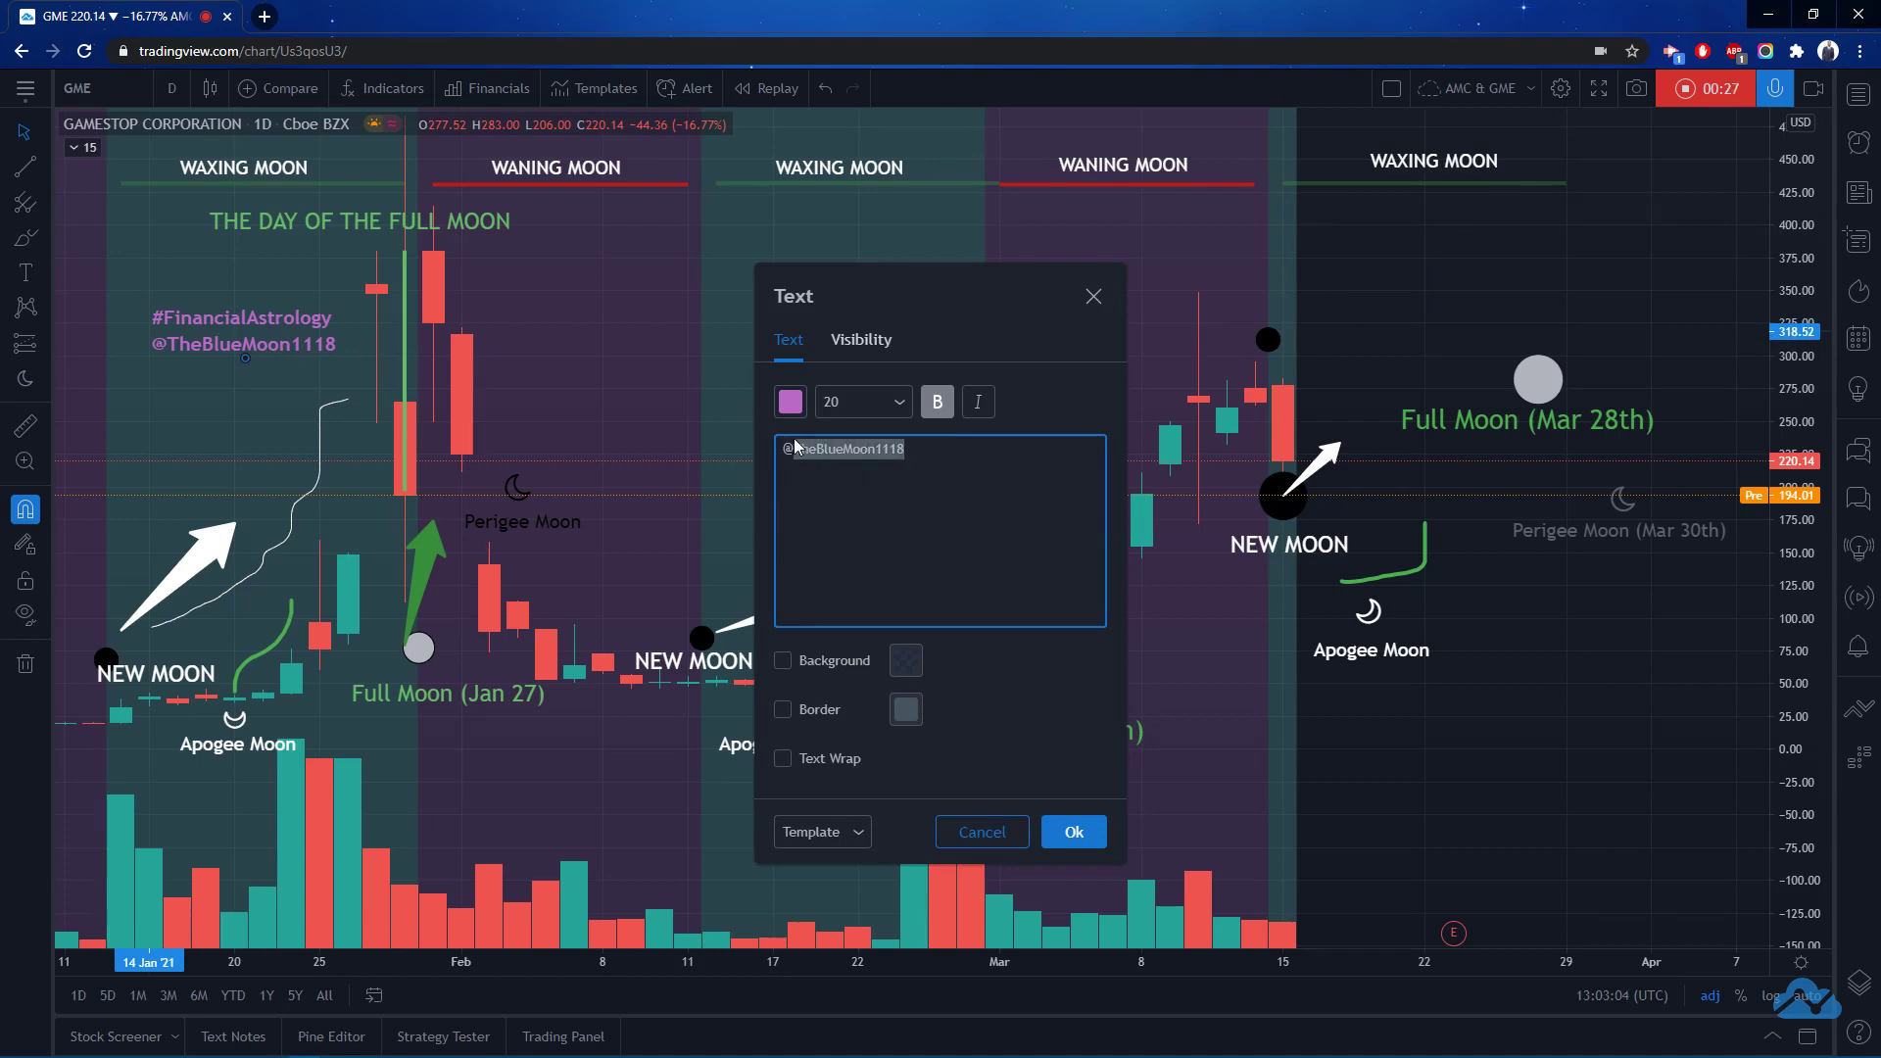
text(Mare)
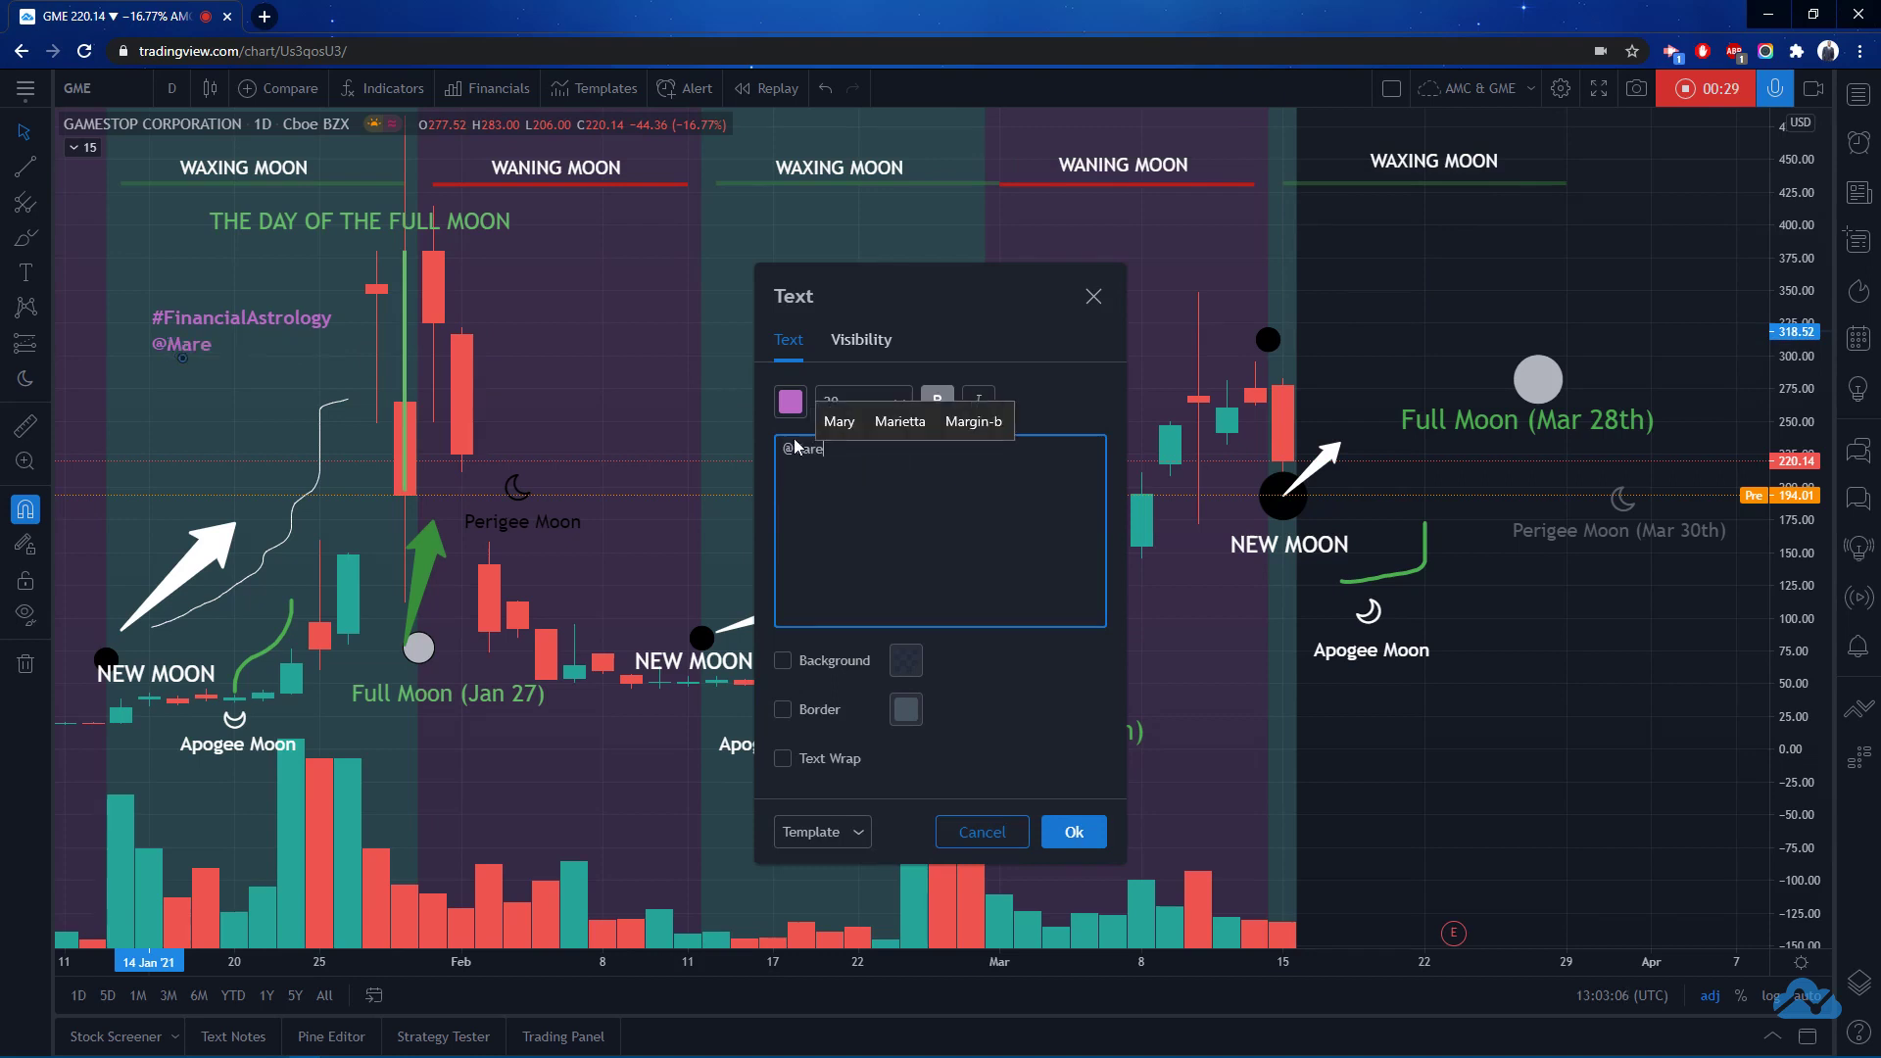
text(ti)
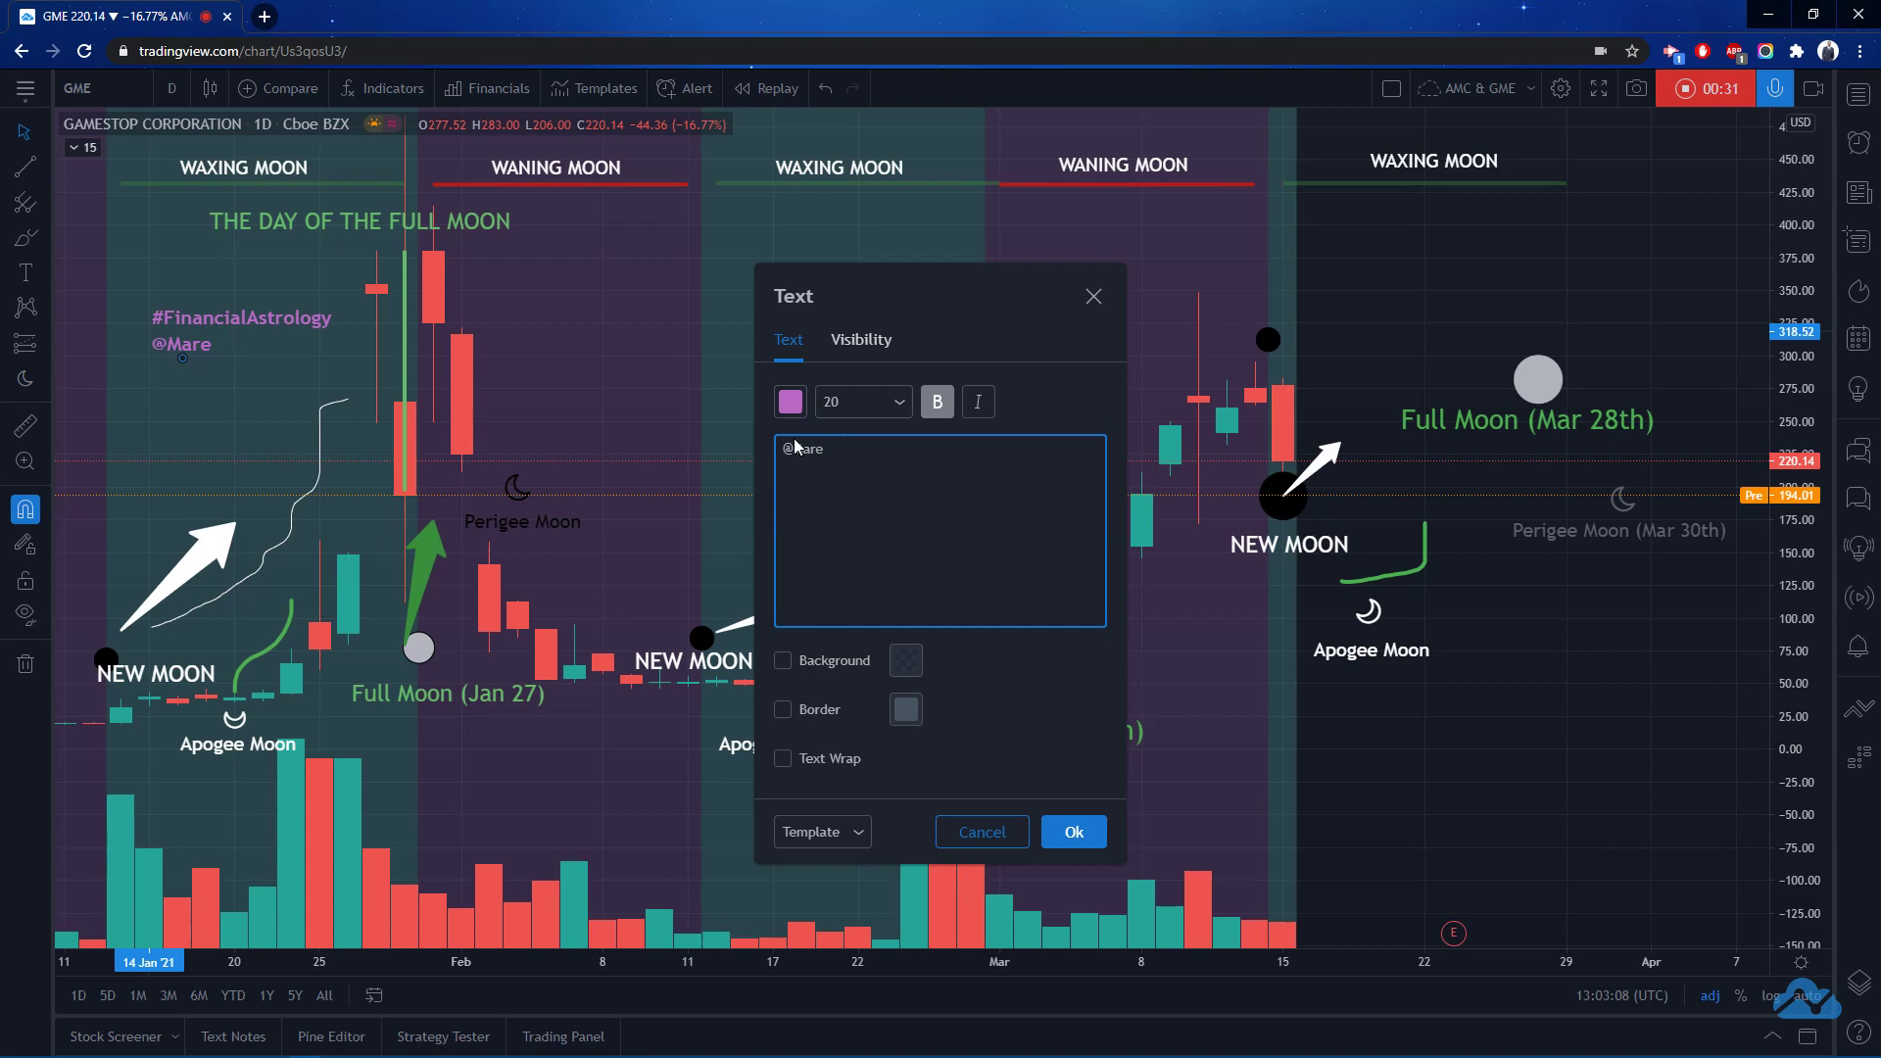
text(keting)
text(MoonL)
text(ord)
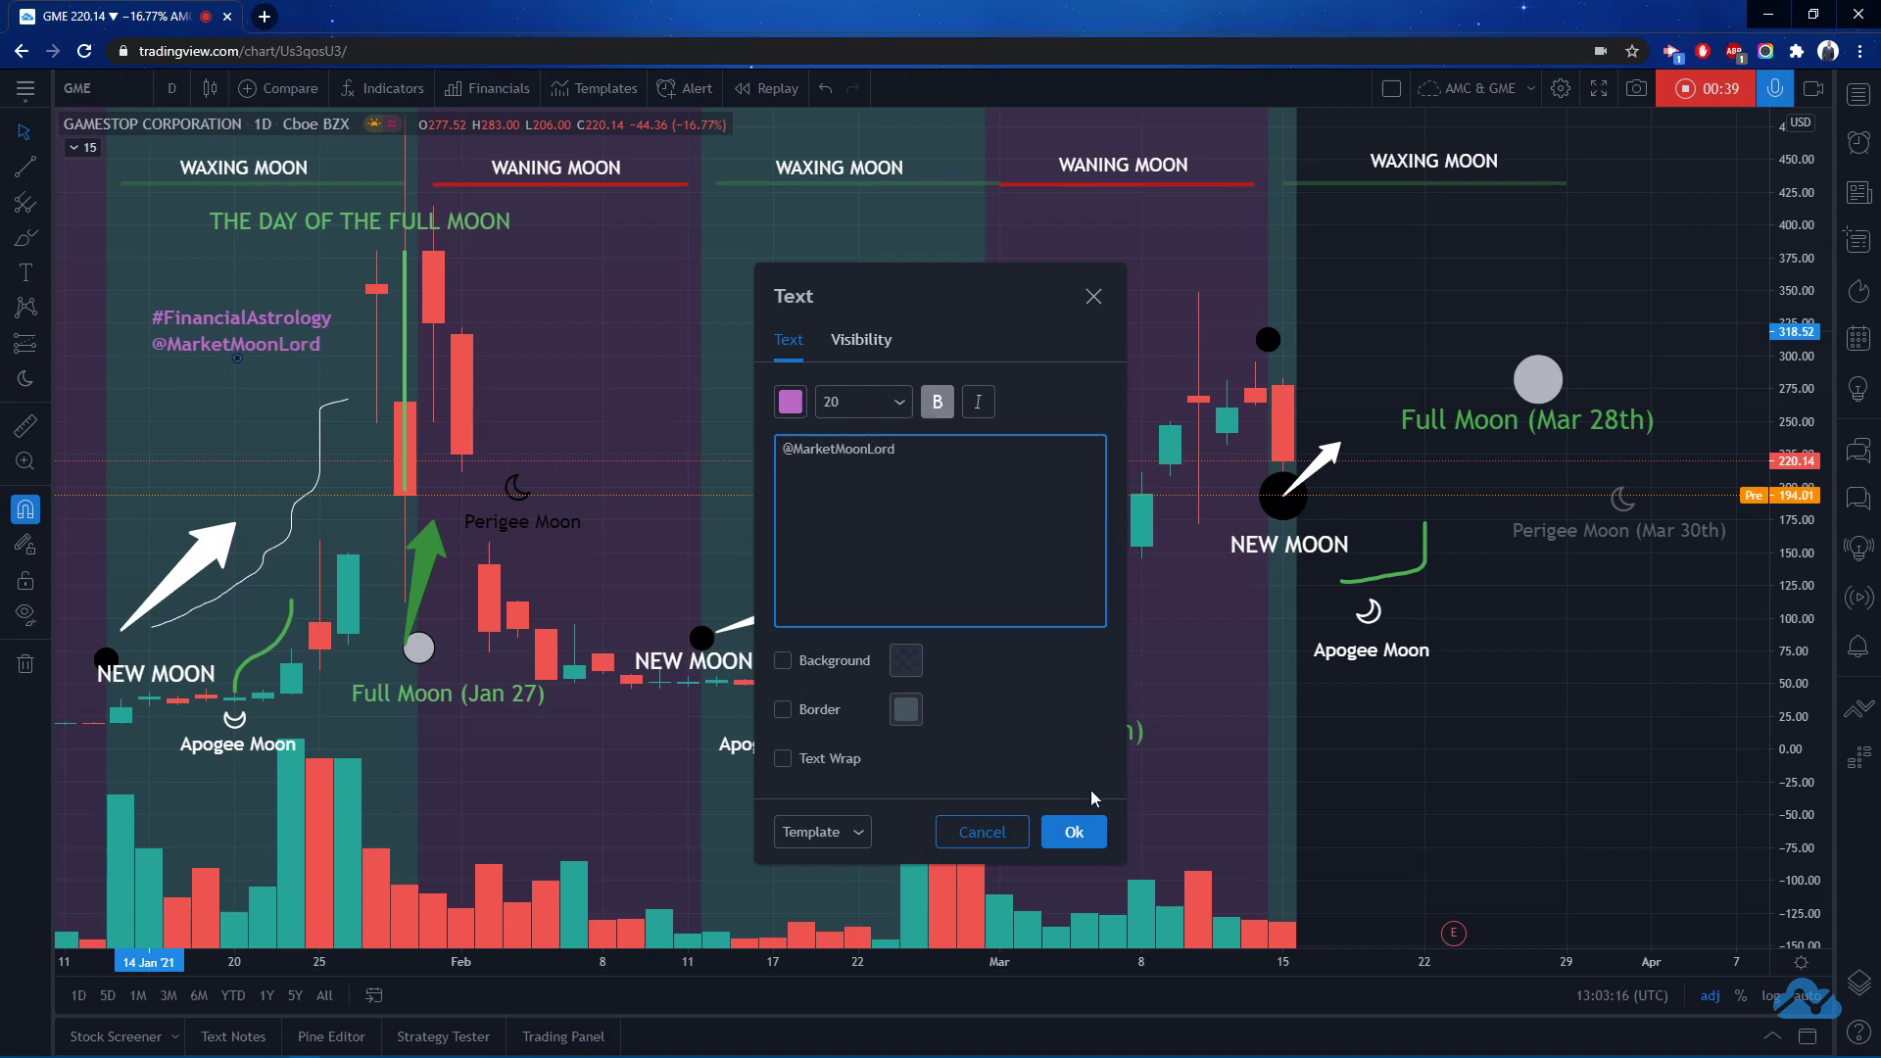
click(1072, 831)
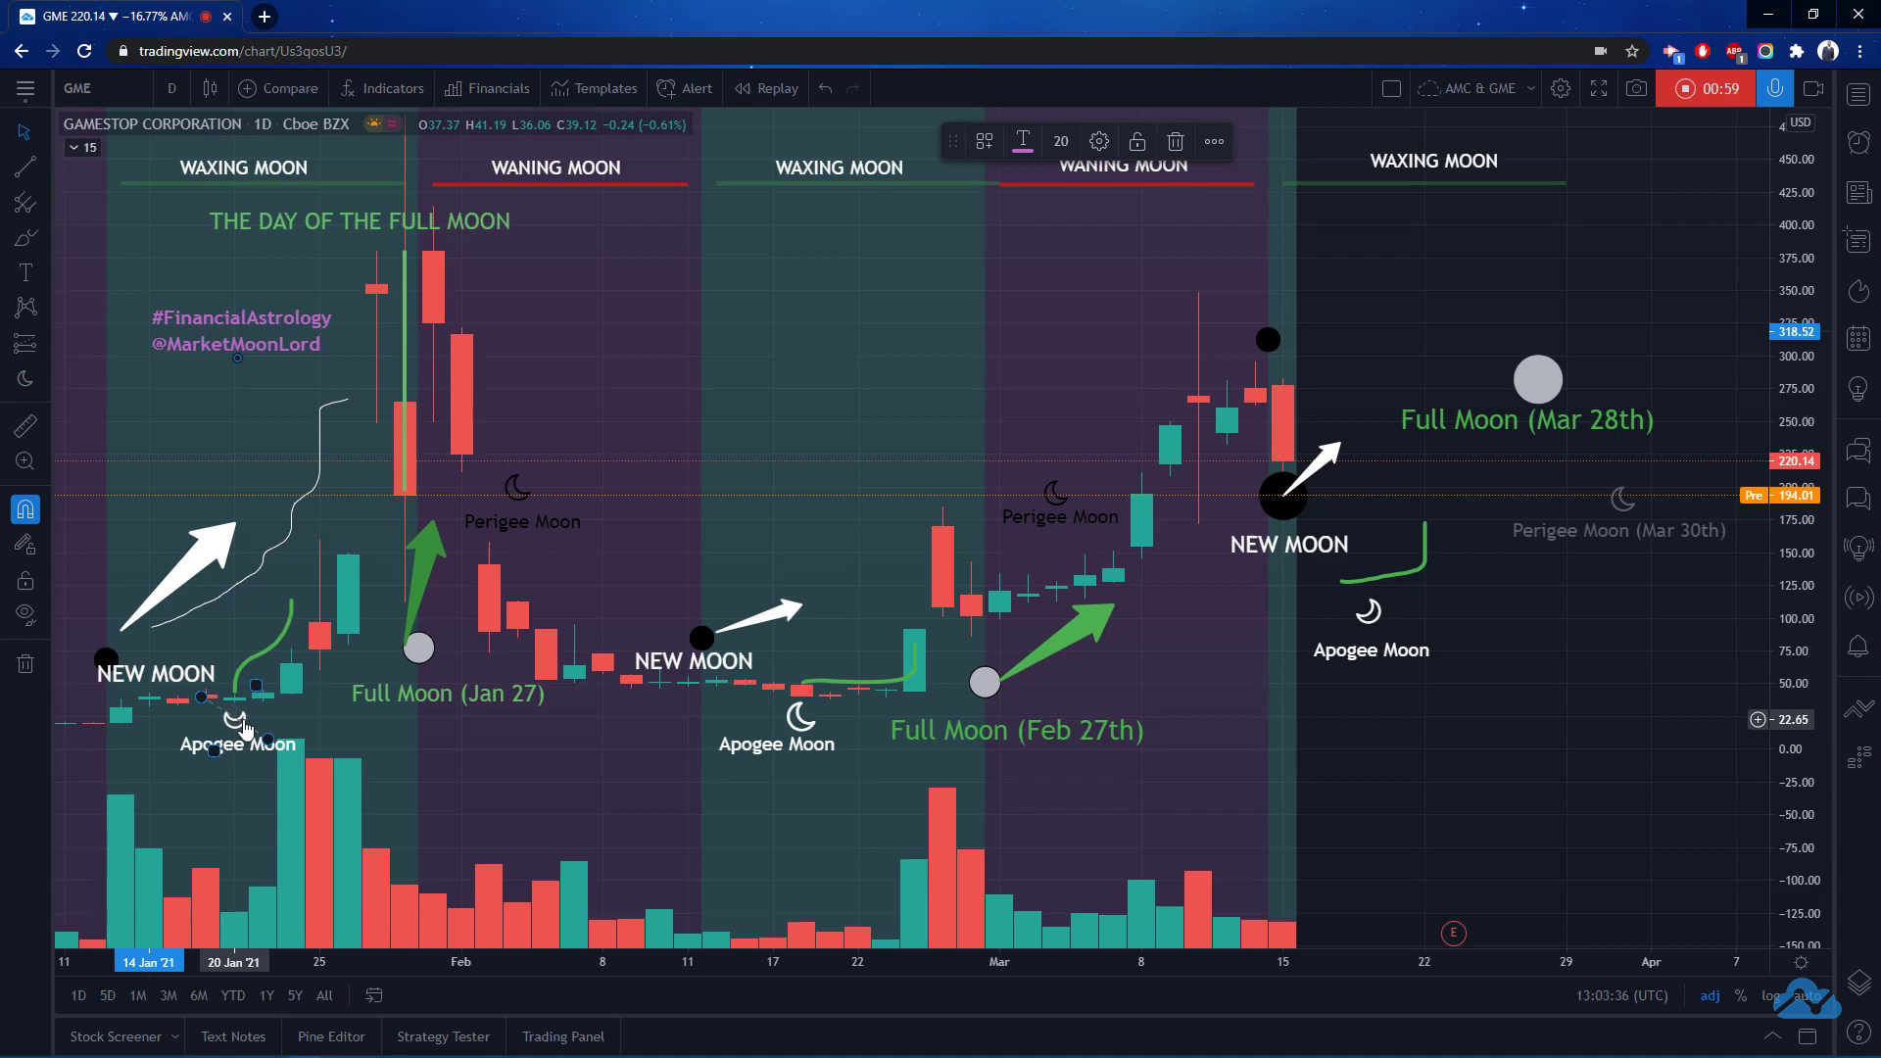
click(237, 767)
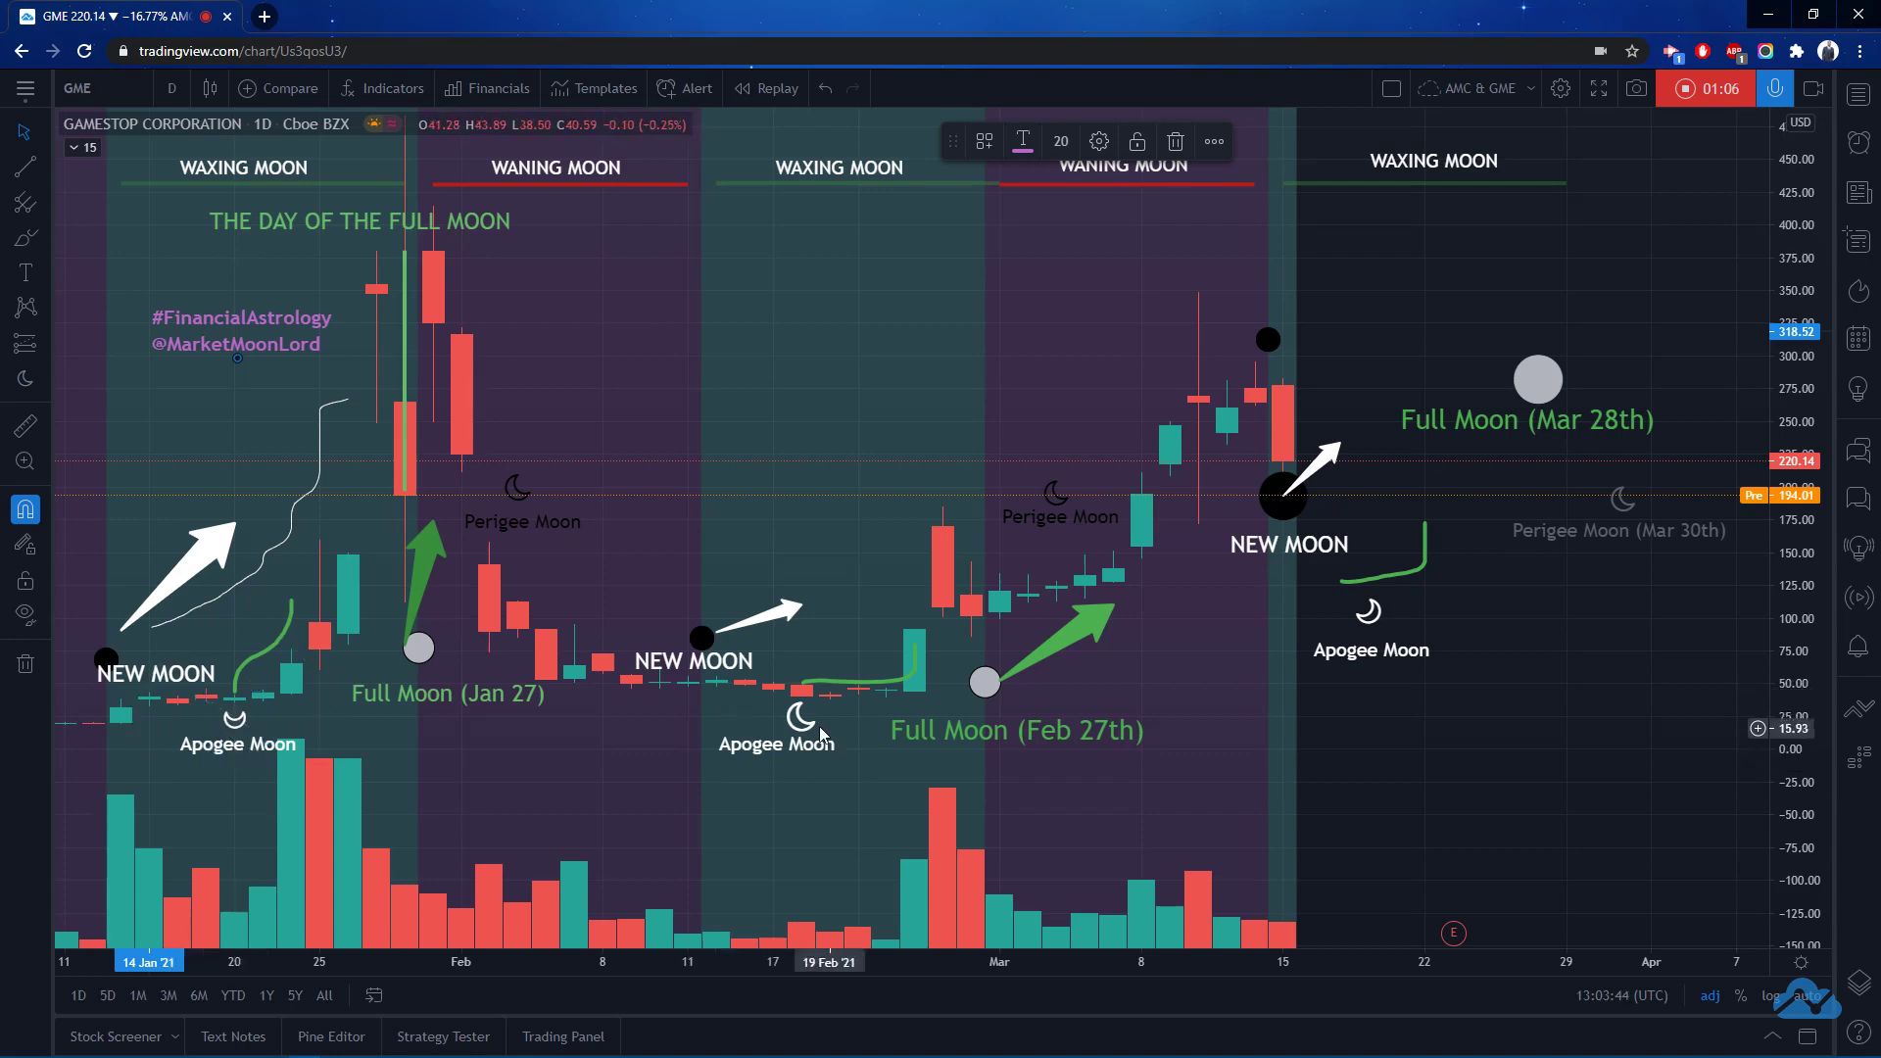
click(801, 718)
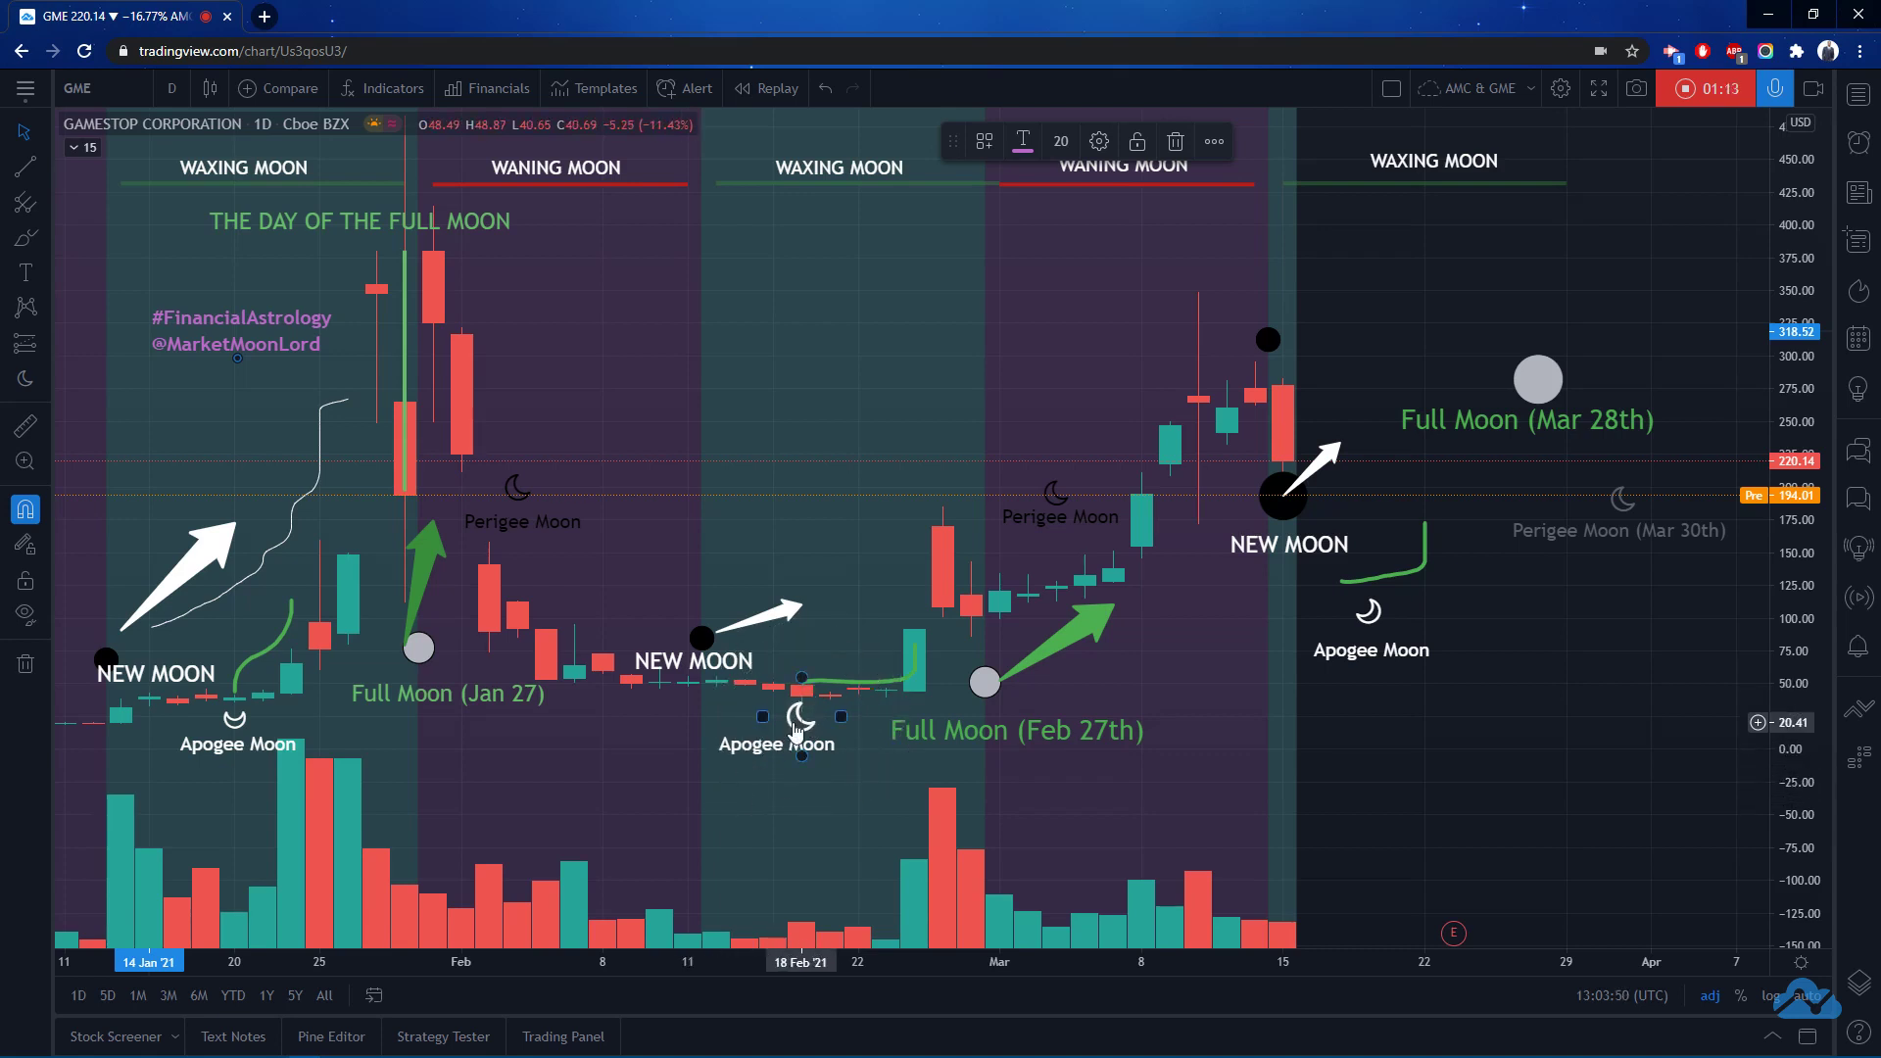
Brush green strokes along the mid-January and mid-February candles
click(27, 240)
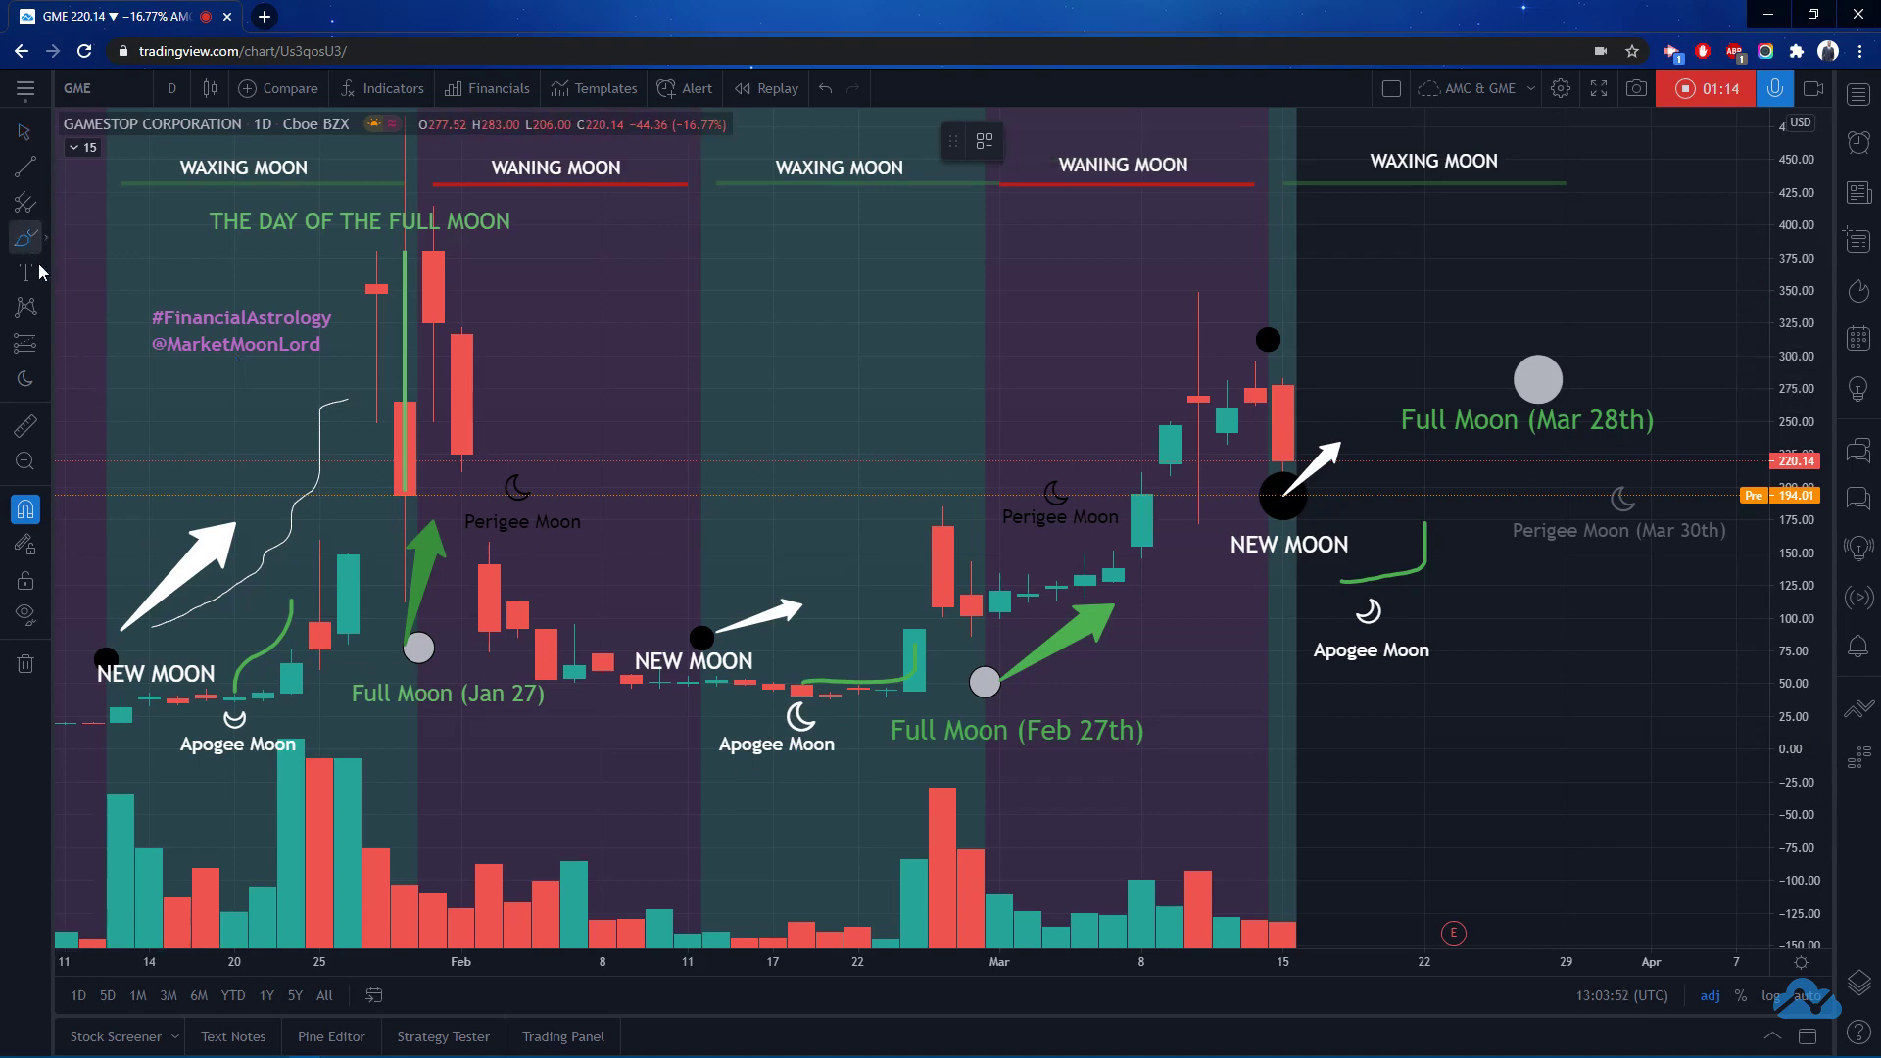
mouse_move(221, 694)
mouse_down()
mouse_move(178, 706)
mouse_move(297, 676)
mouse_move(291, 605)
mouse_up()
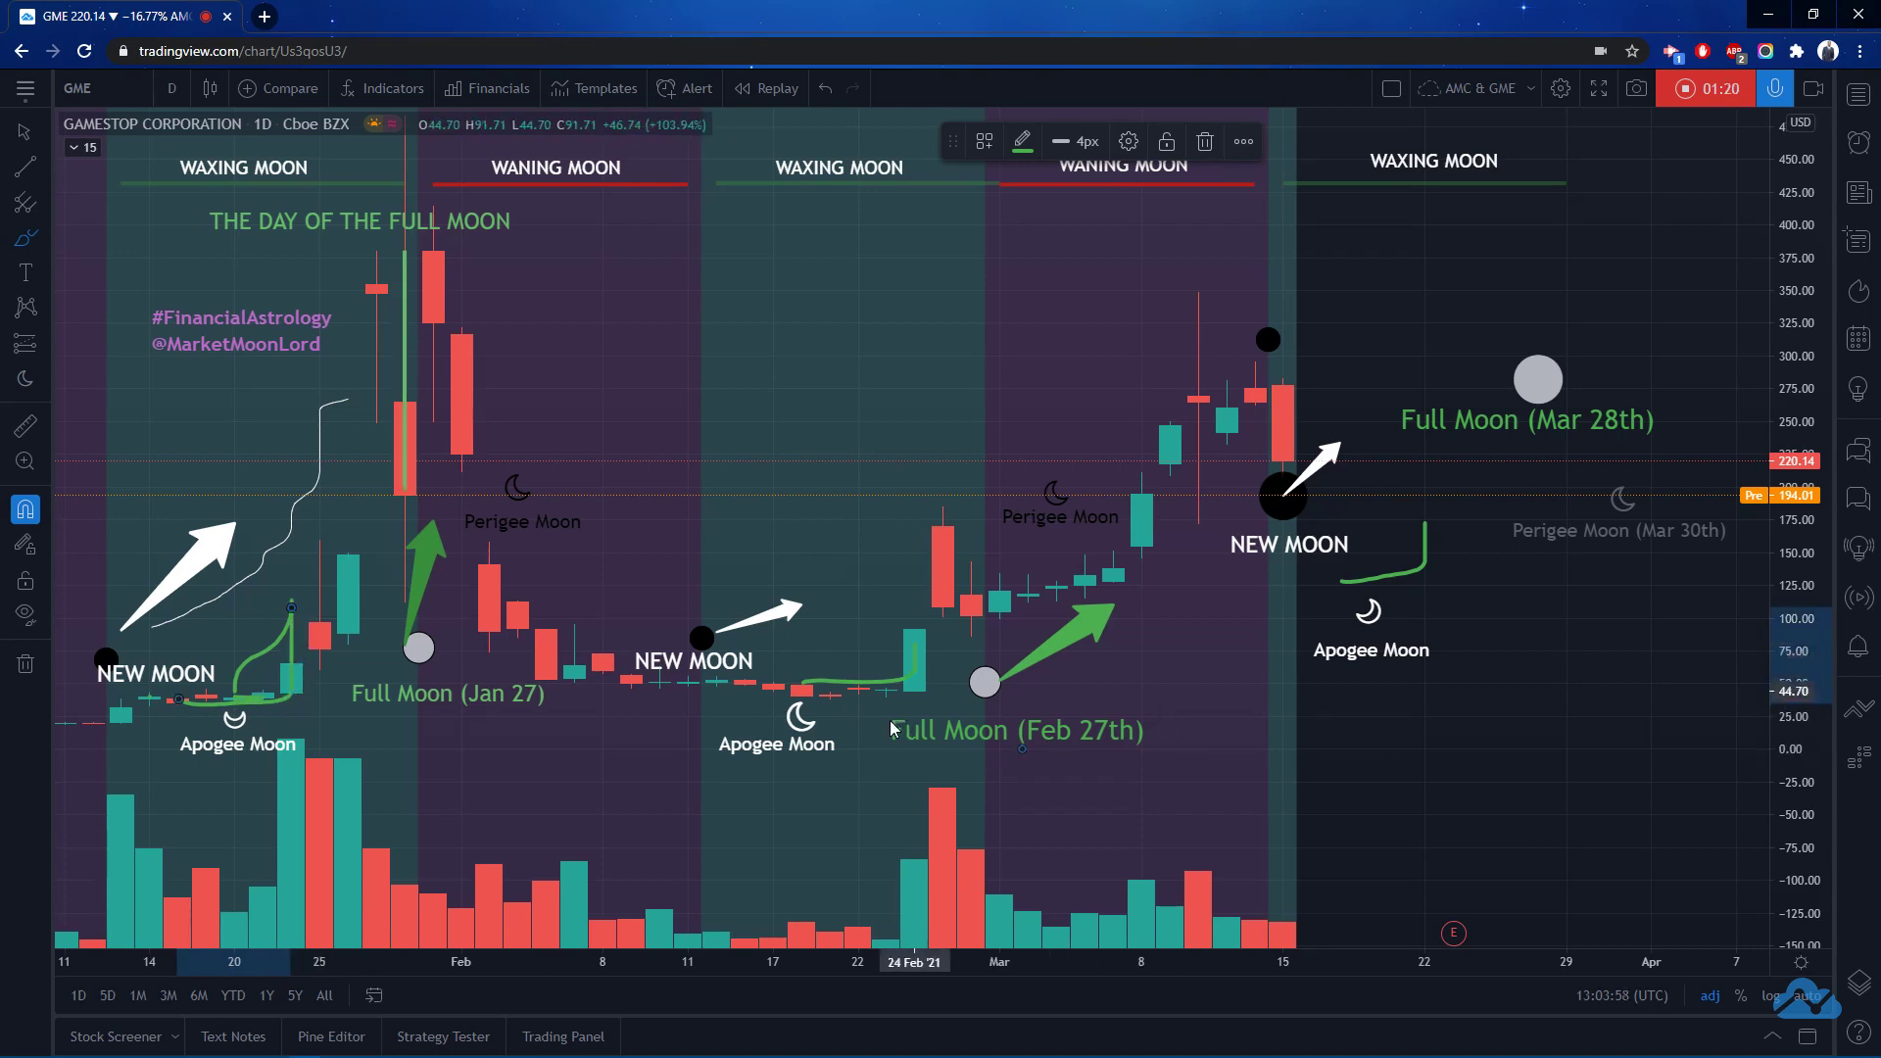
mouse_move(807, 691)
mouse_down()
mouse_move(923, 676)
mouse_move(915, 624)
mouse_up()
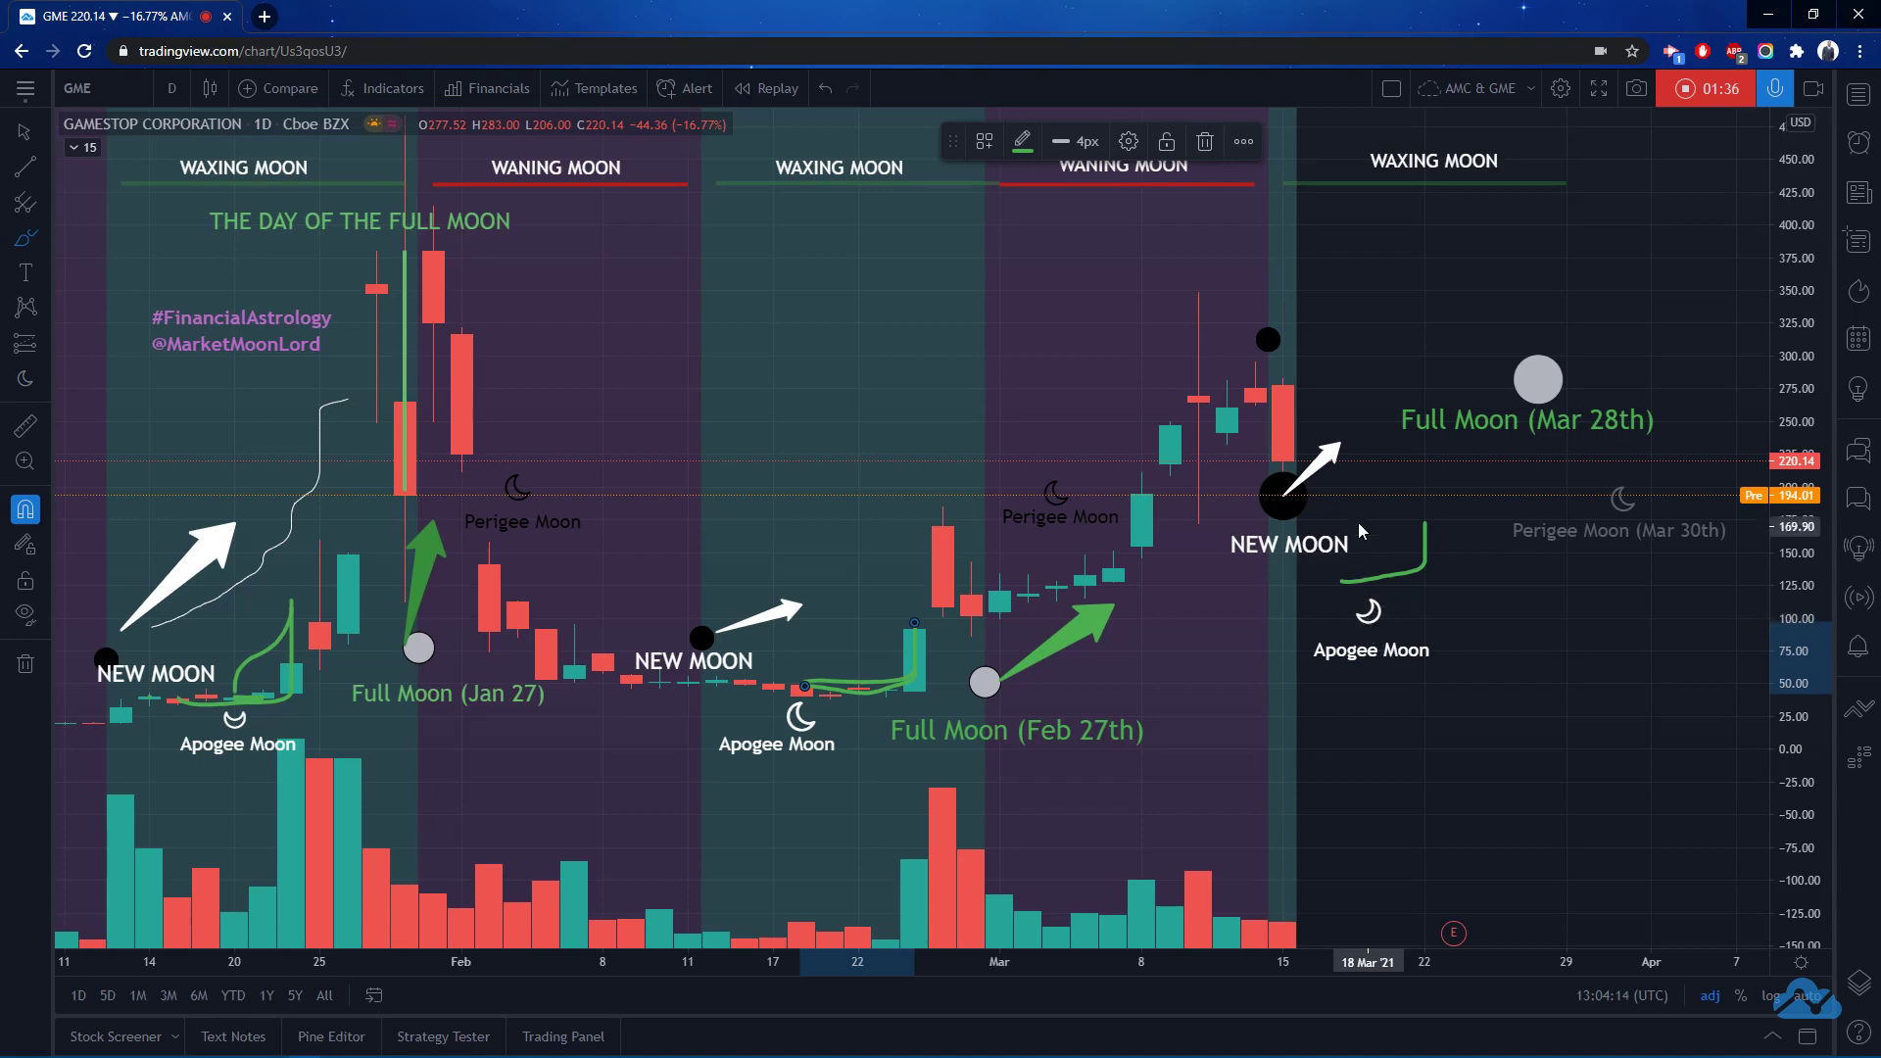
Brush a green projection stroke from NEW MOON toward the March full moon, then delete the squiggle near Full Moon (Mar 28th)
drag(1341, 489, 1428, 491)
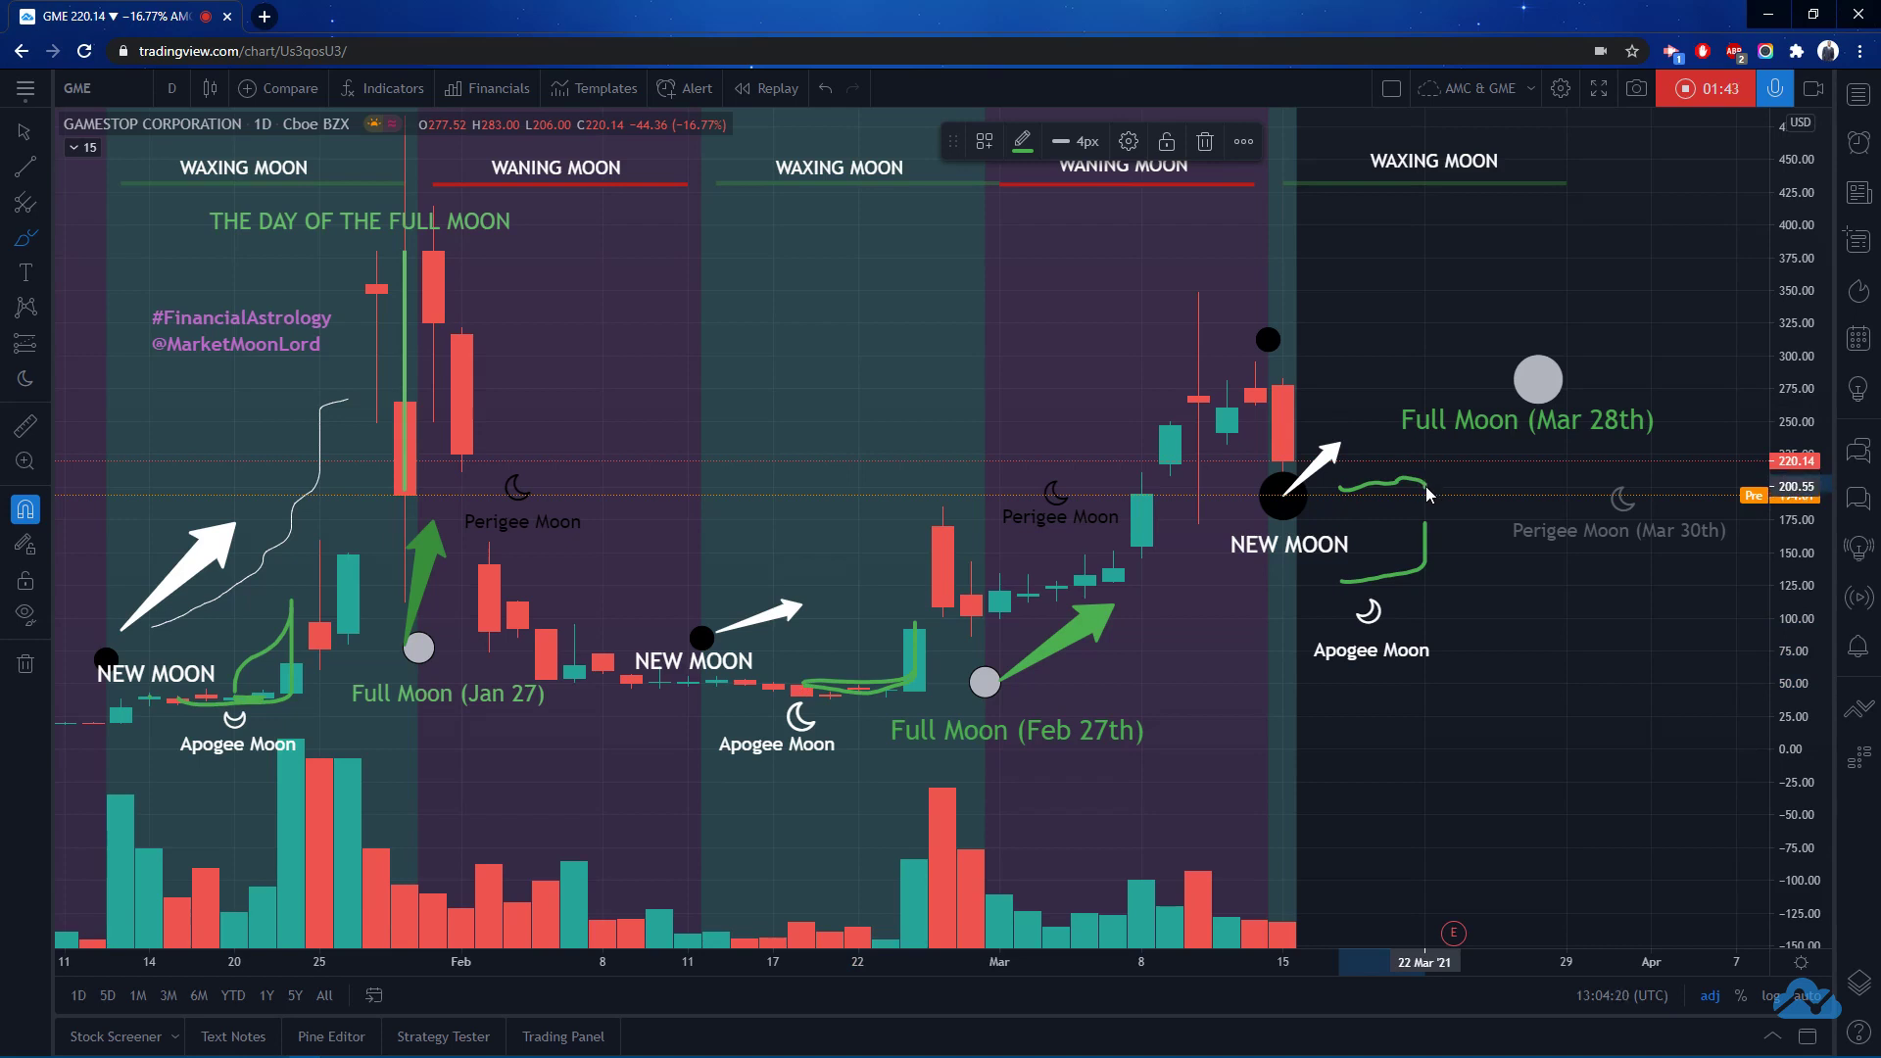
mouse_move(1429, 494)
mouse_down()
mouse_move(1455, 481)
mouse_move(1458, 441)
mouse_move(1487, 470)
mouse_move(1485, 438)
mouse_up()
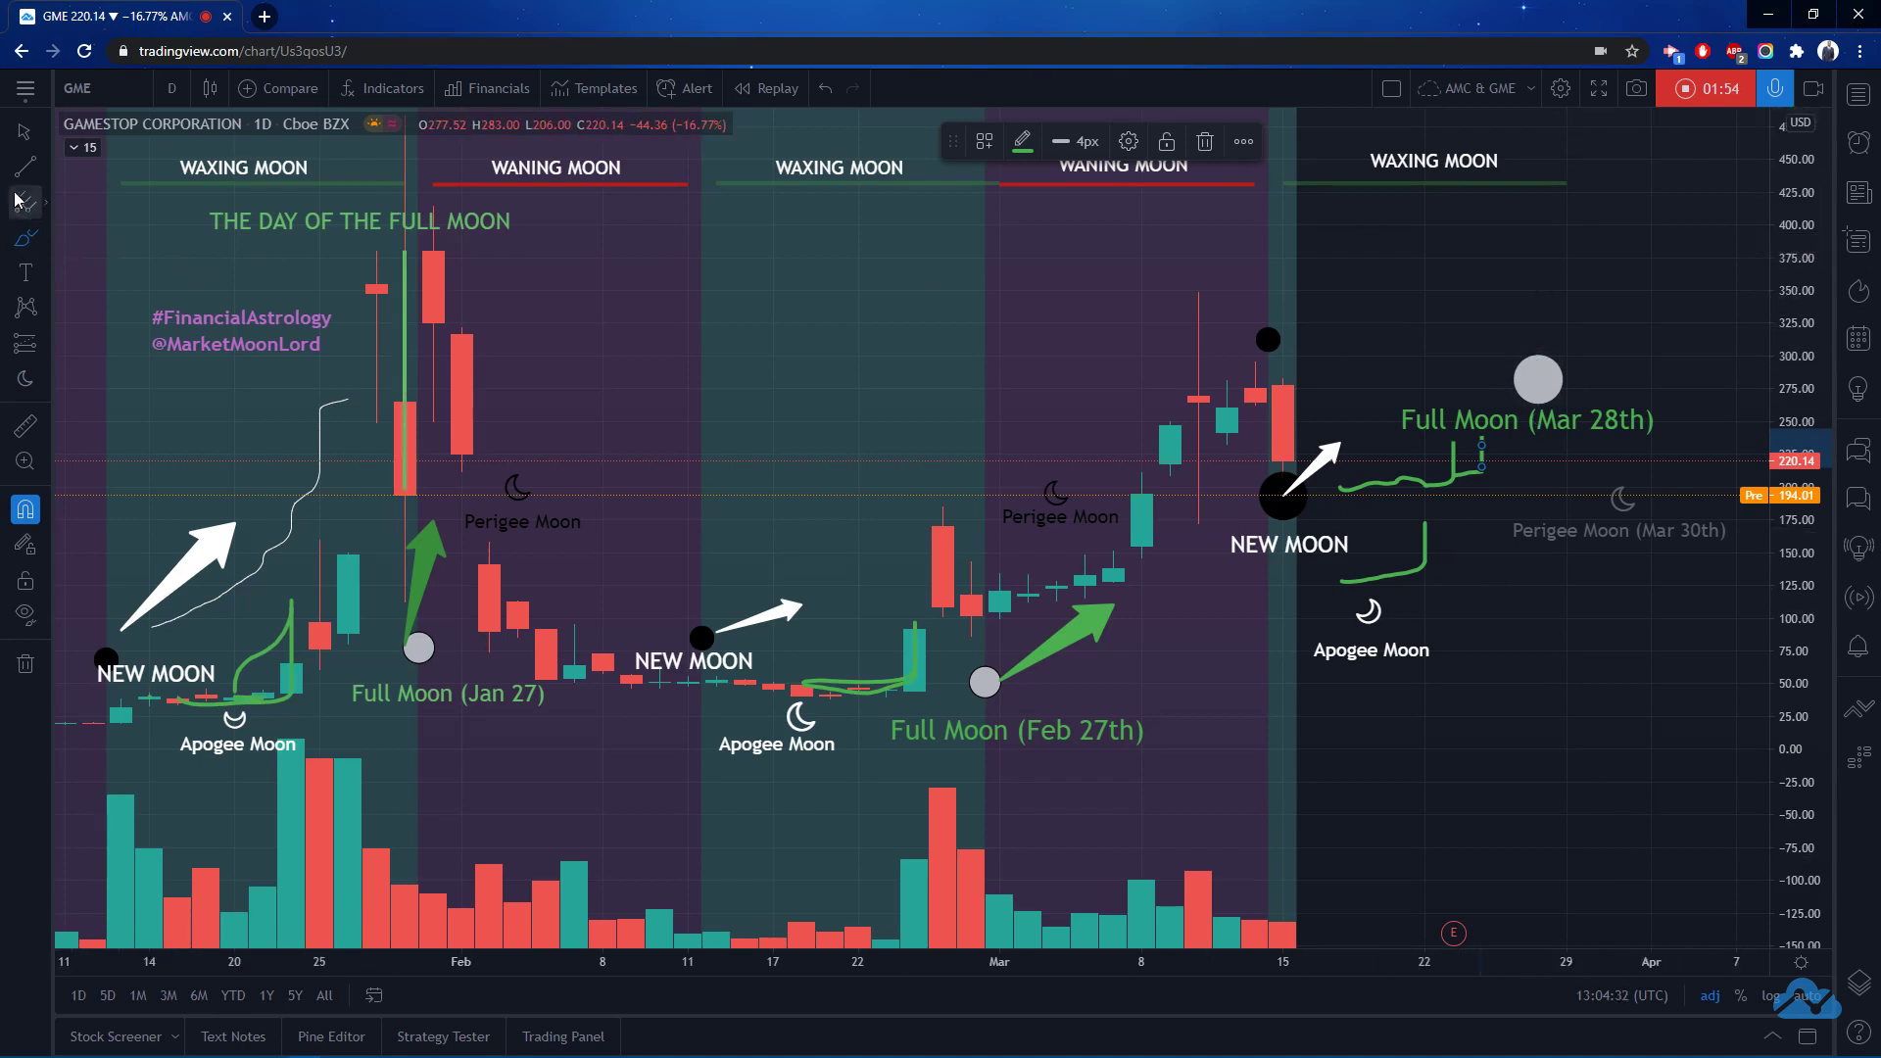
click(25, 133)
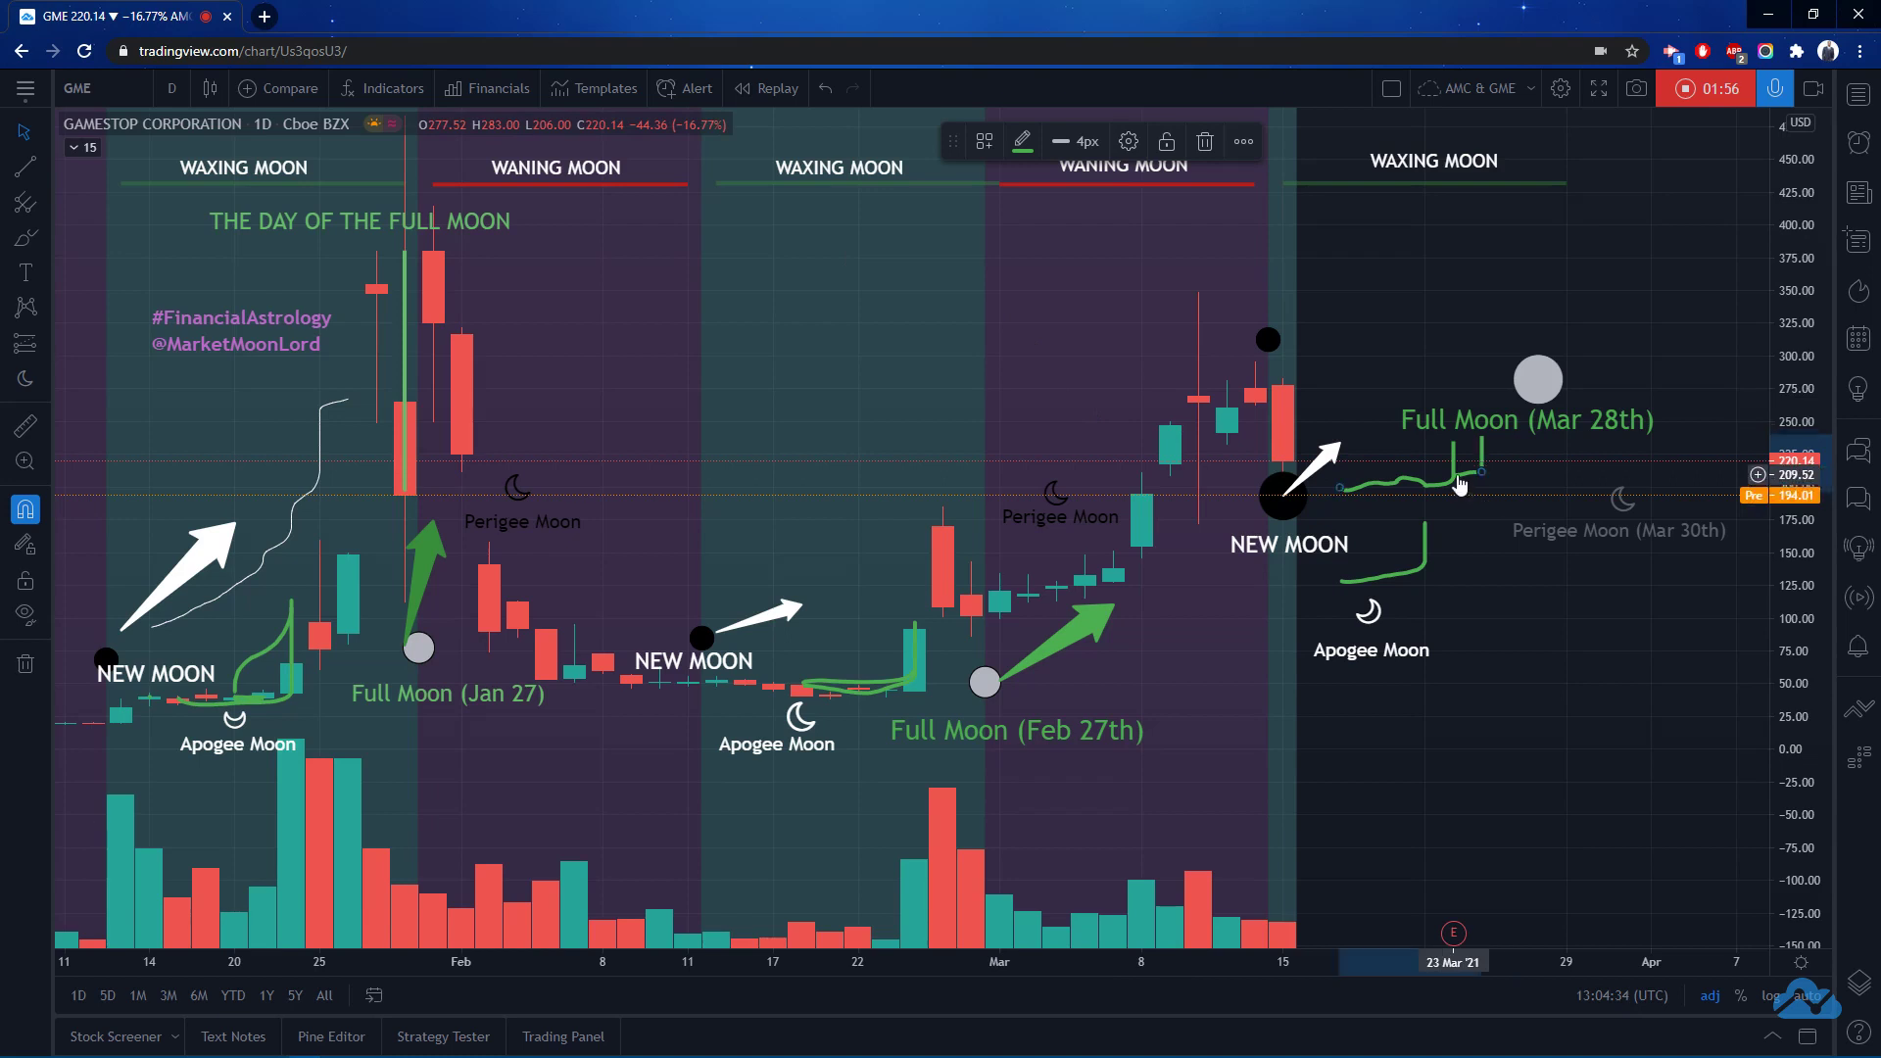
key(Delete)
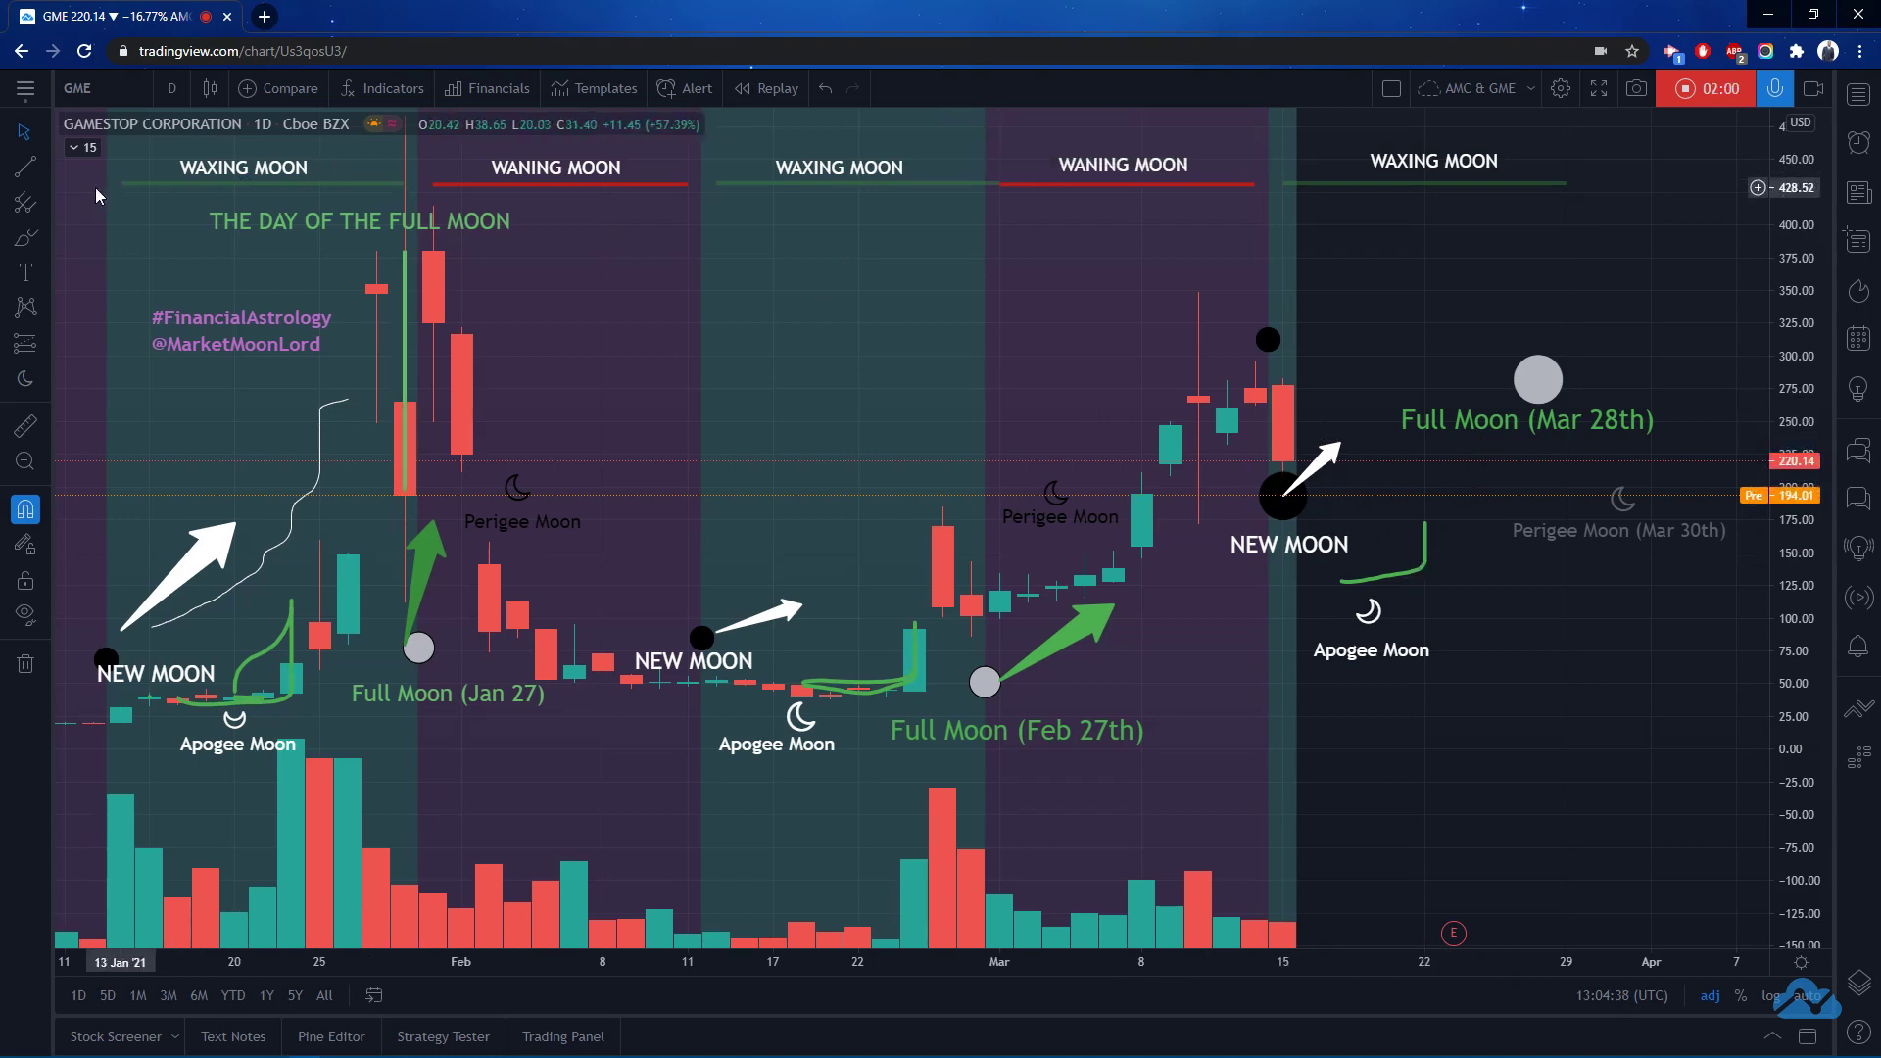
Brush a short green stroke above the mid-March black dot
click(24, 235)
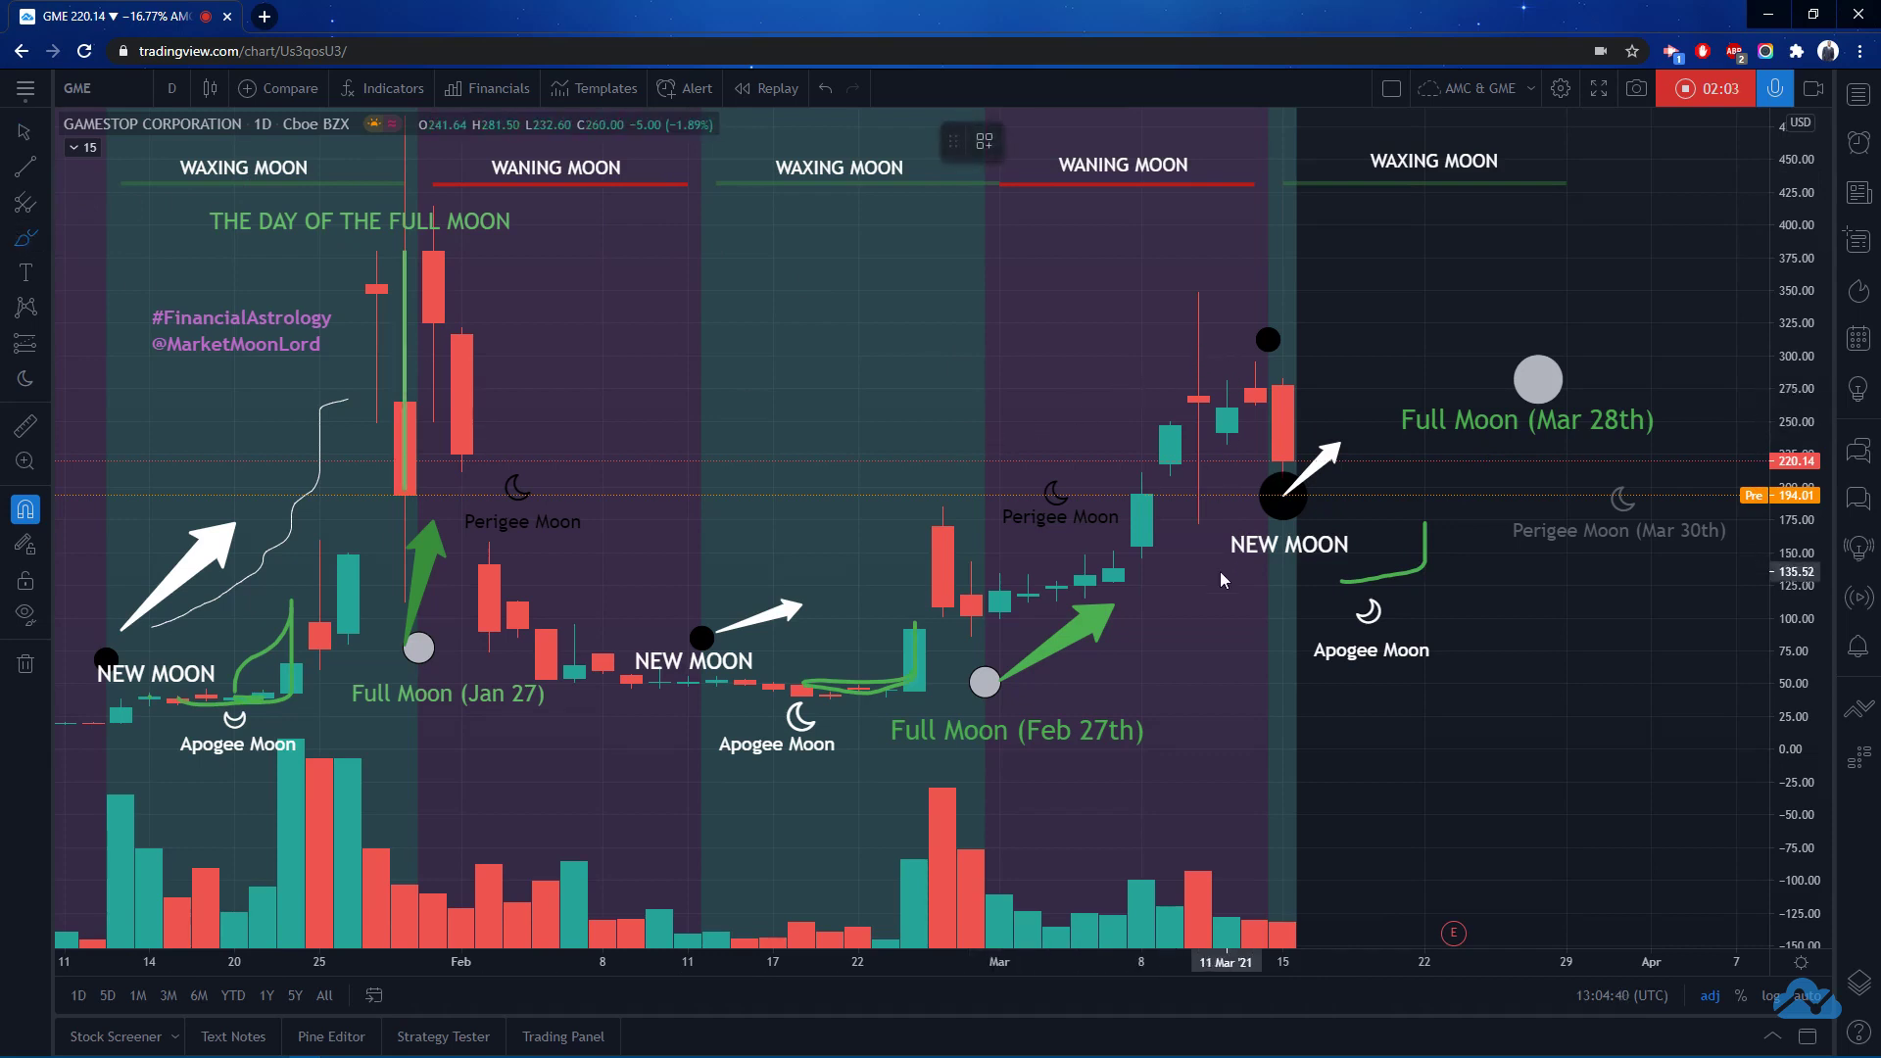
drag(1256, 304, 1256, 326)
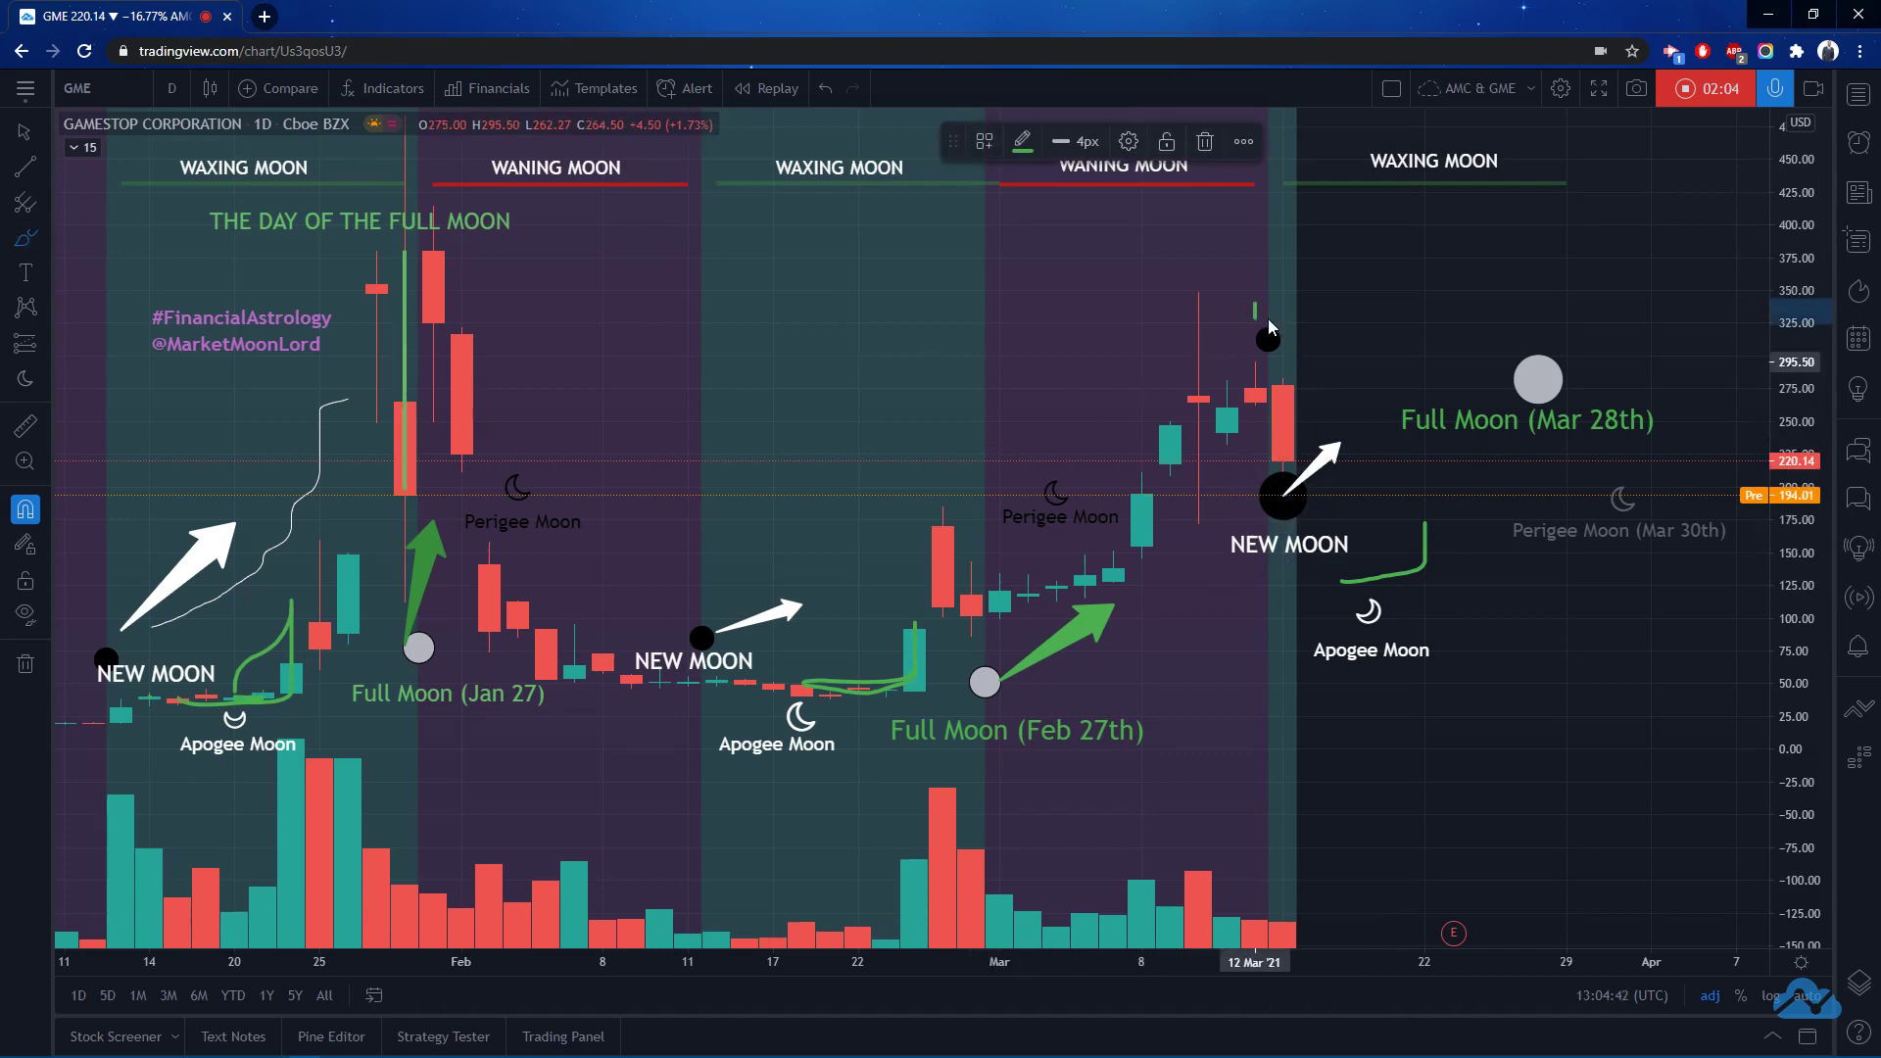
click(1273, 507)
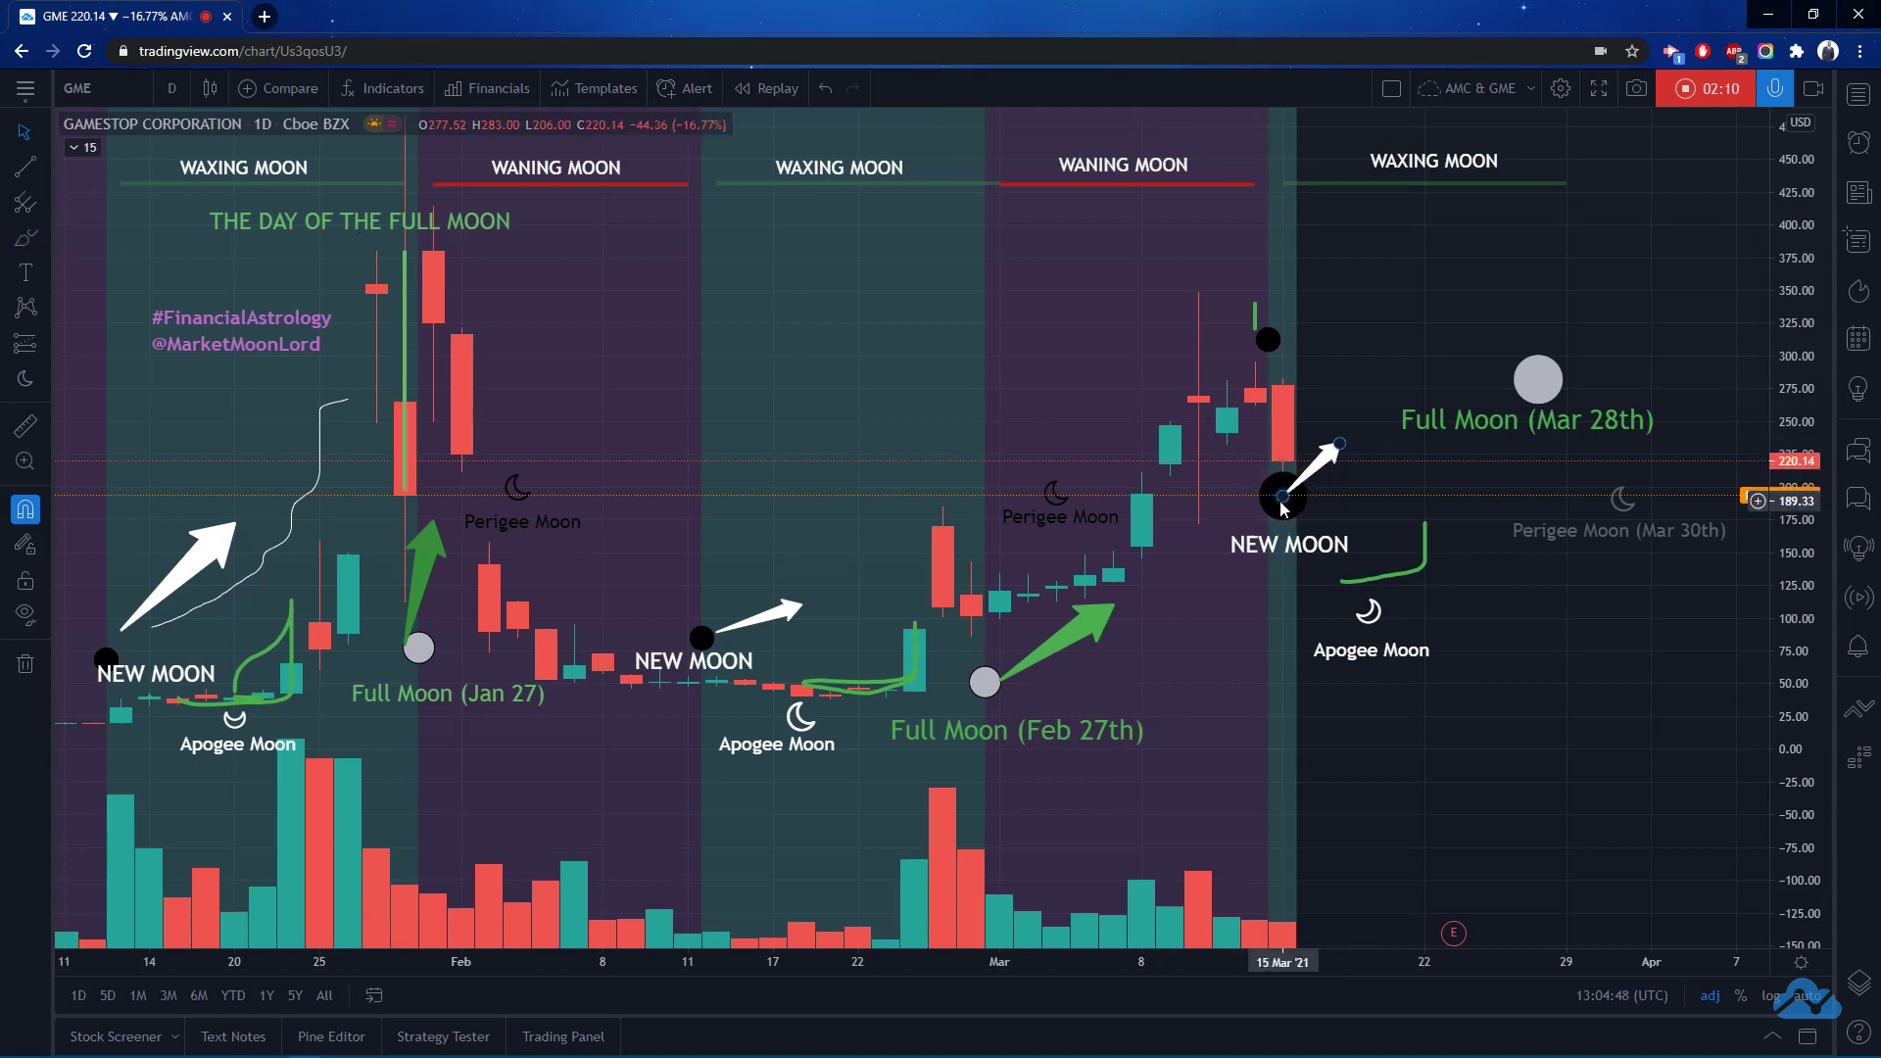
Delete the large black March new moon circle and its white arrow
click(1282, 501)
key(Delete)
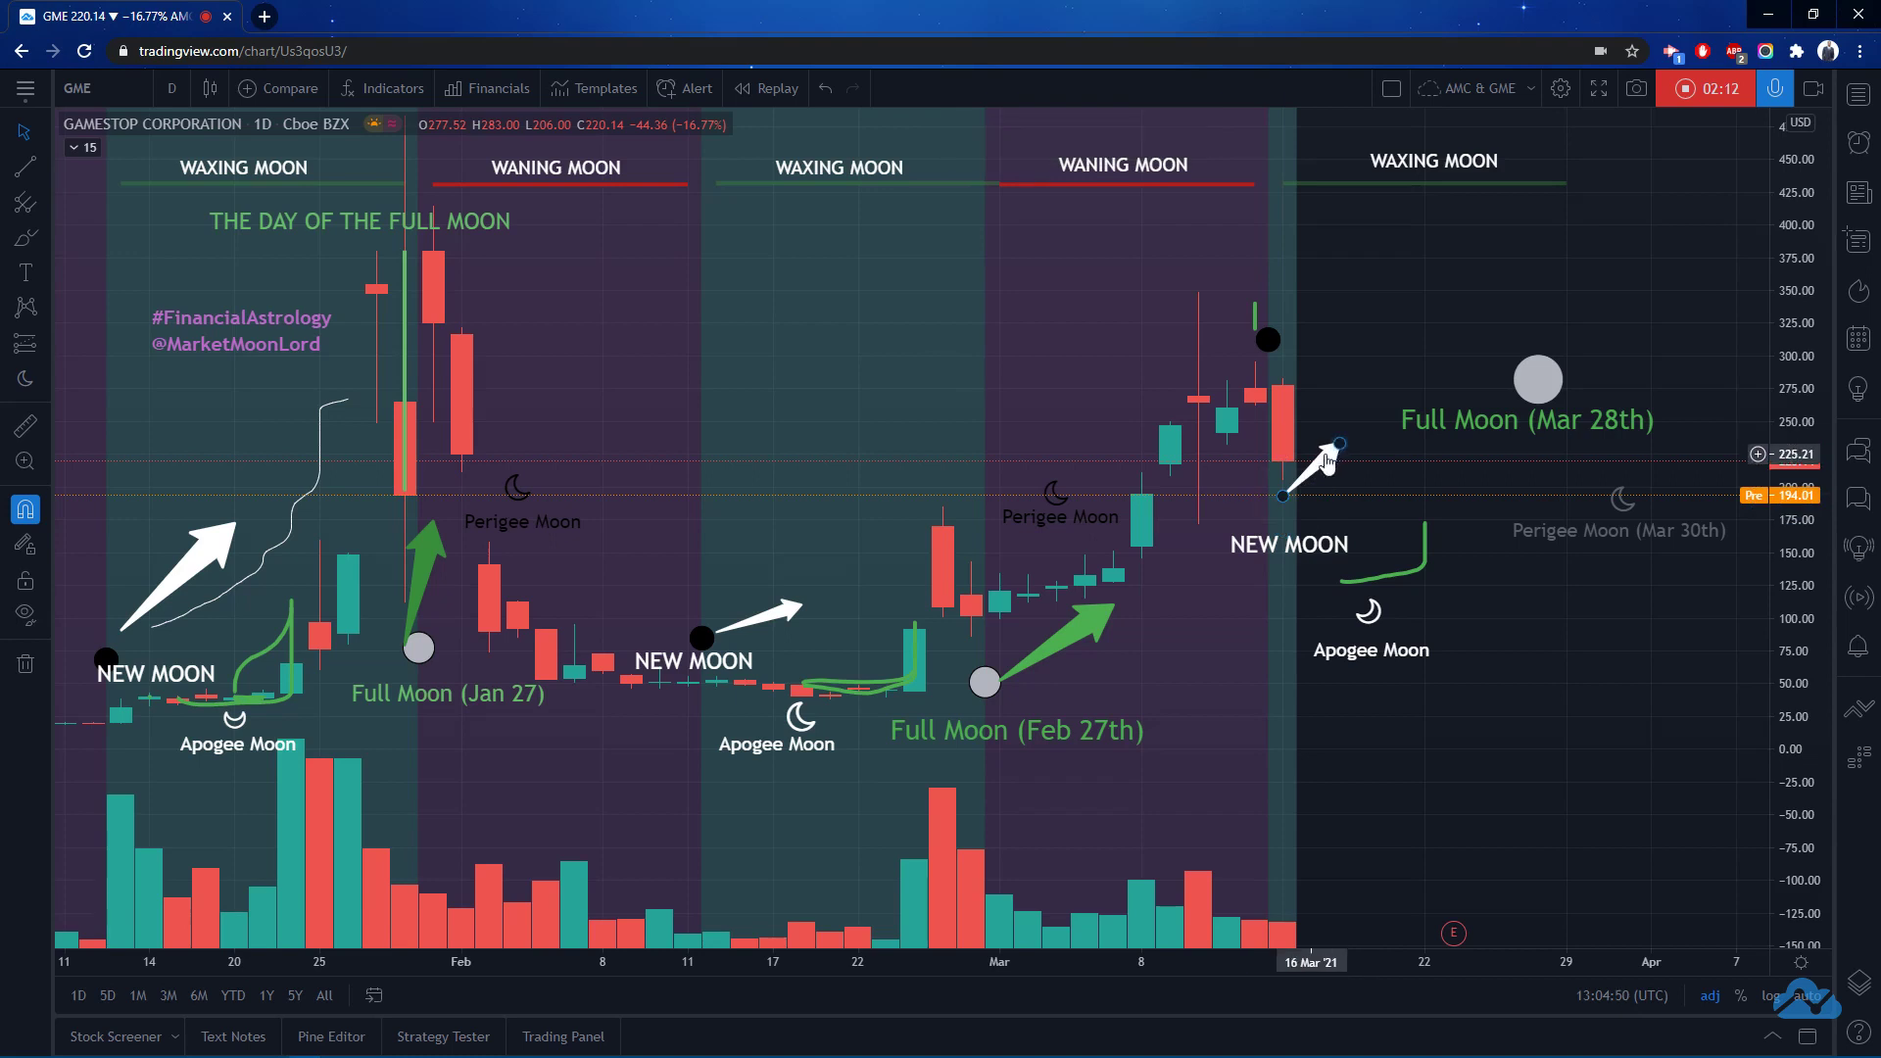
click(1327, 463)
key(Delete)
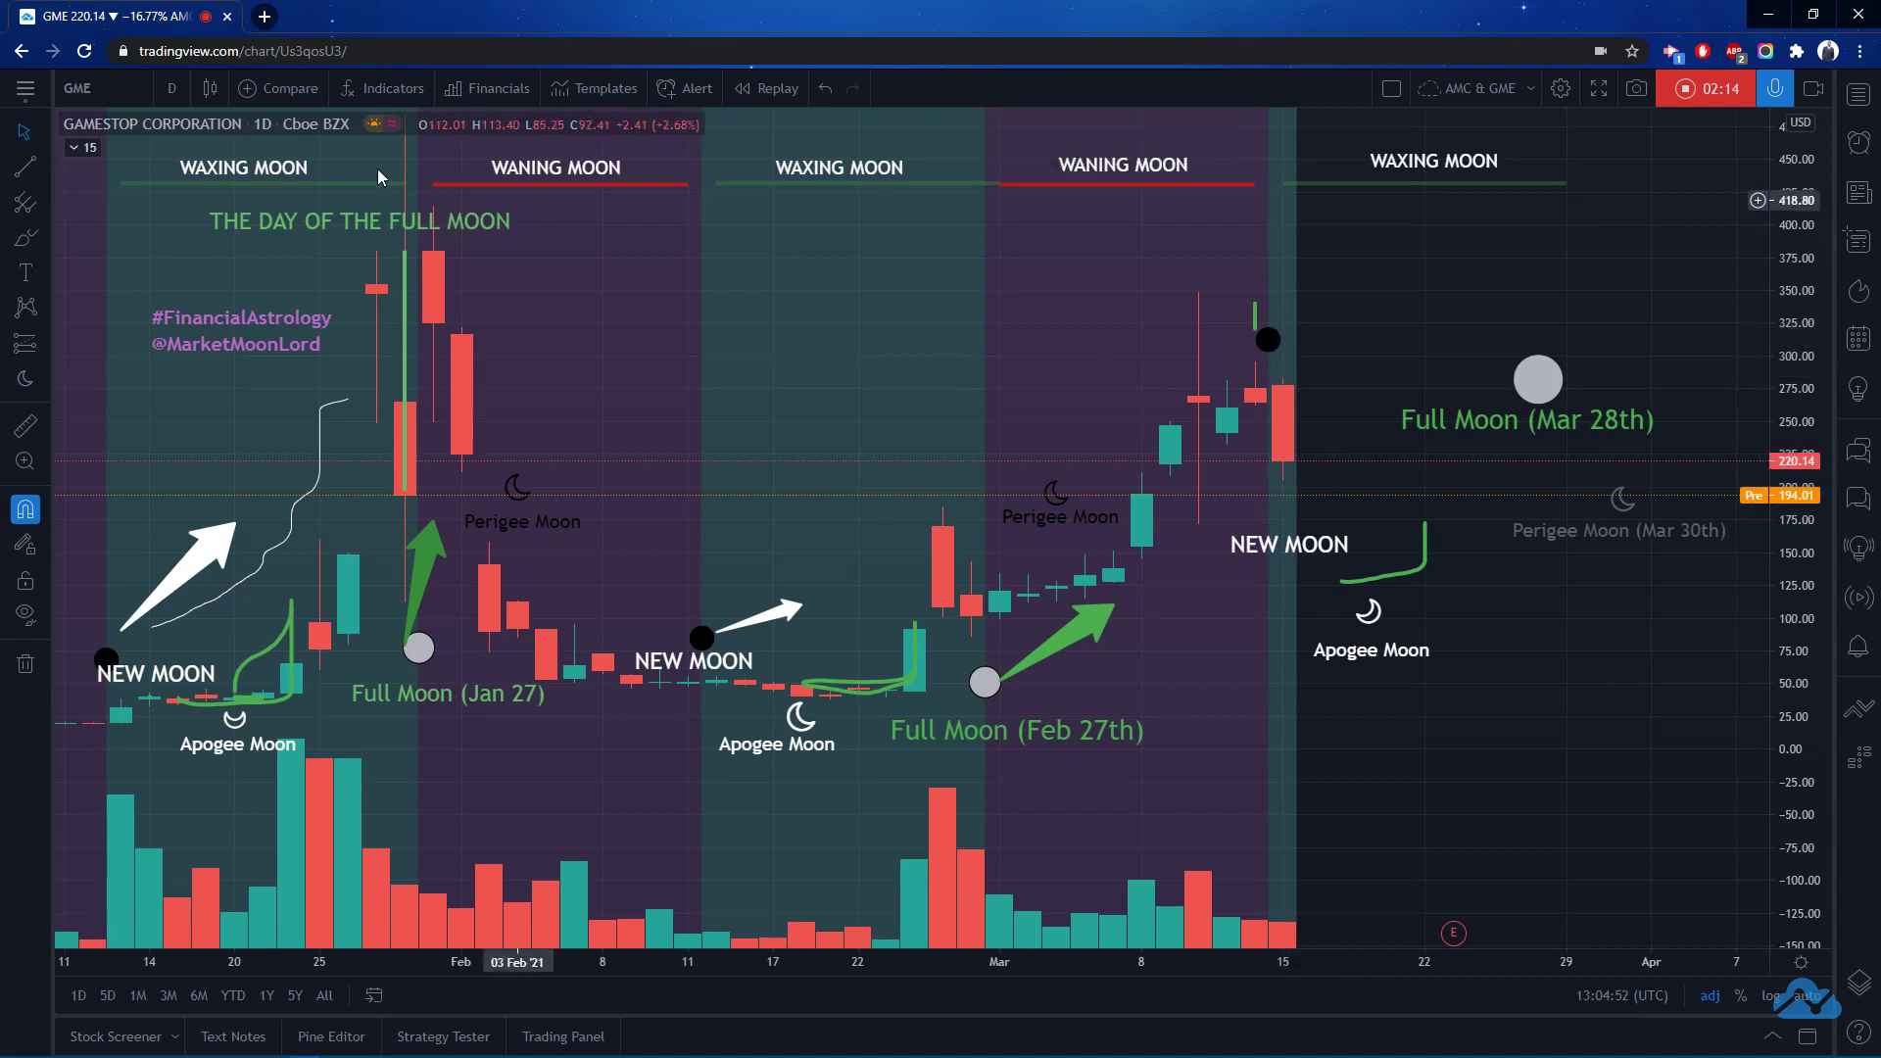
Switch to the arrow tool and select the white arrow from the February new moon dot
click(31, 235)
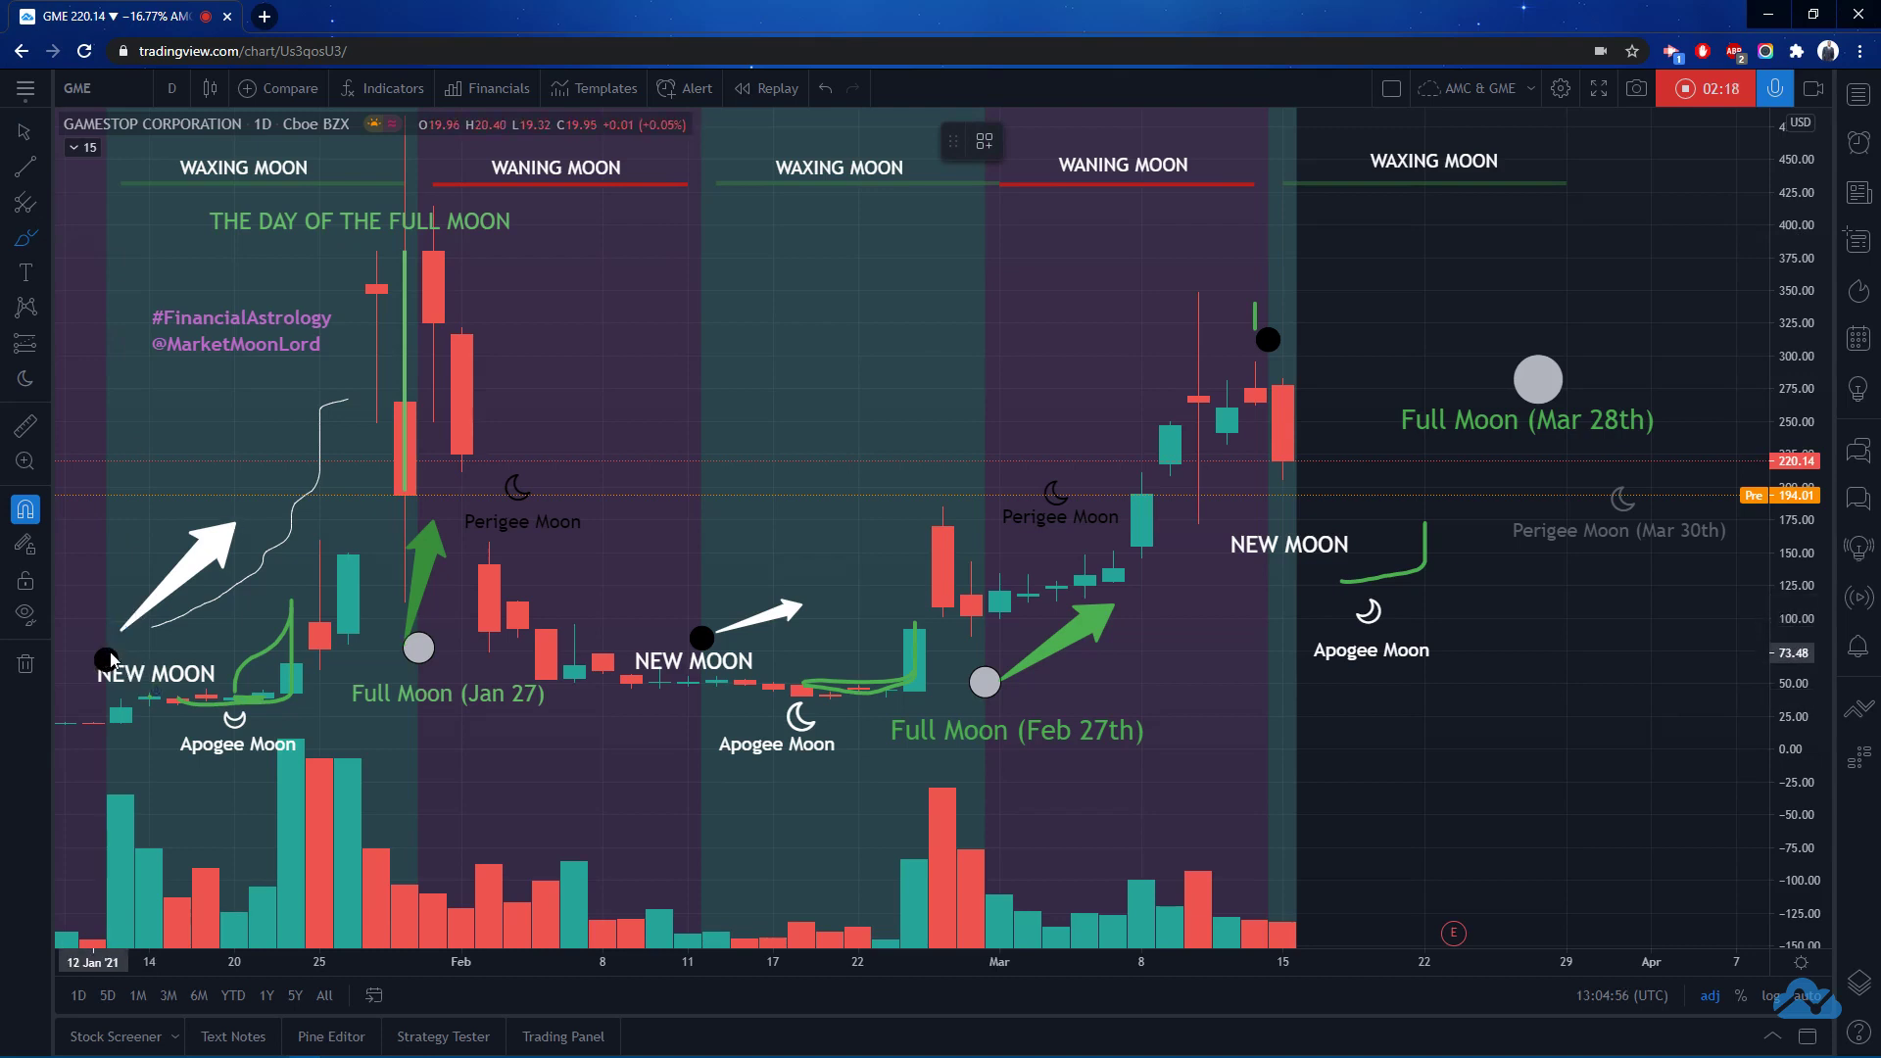
click(107, 662)
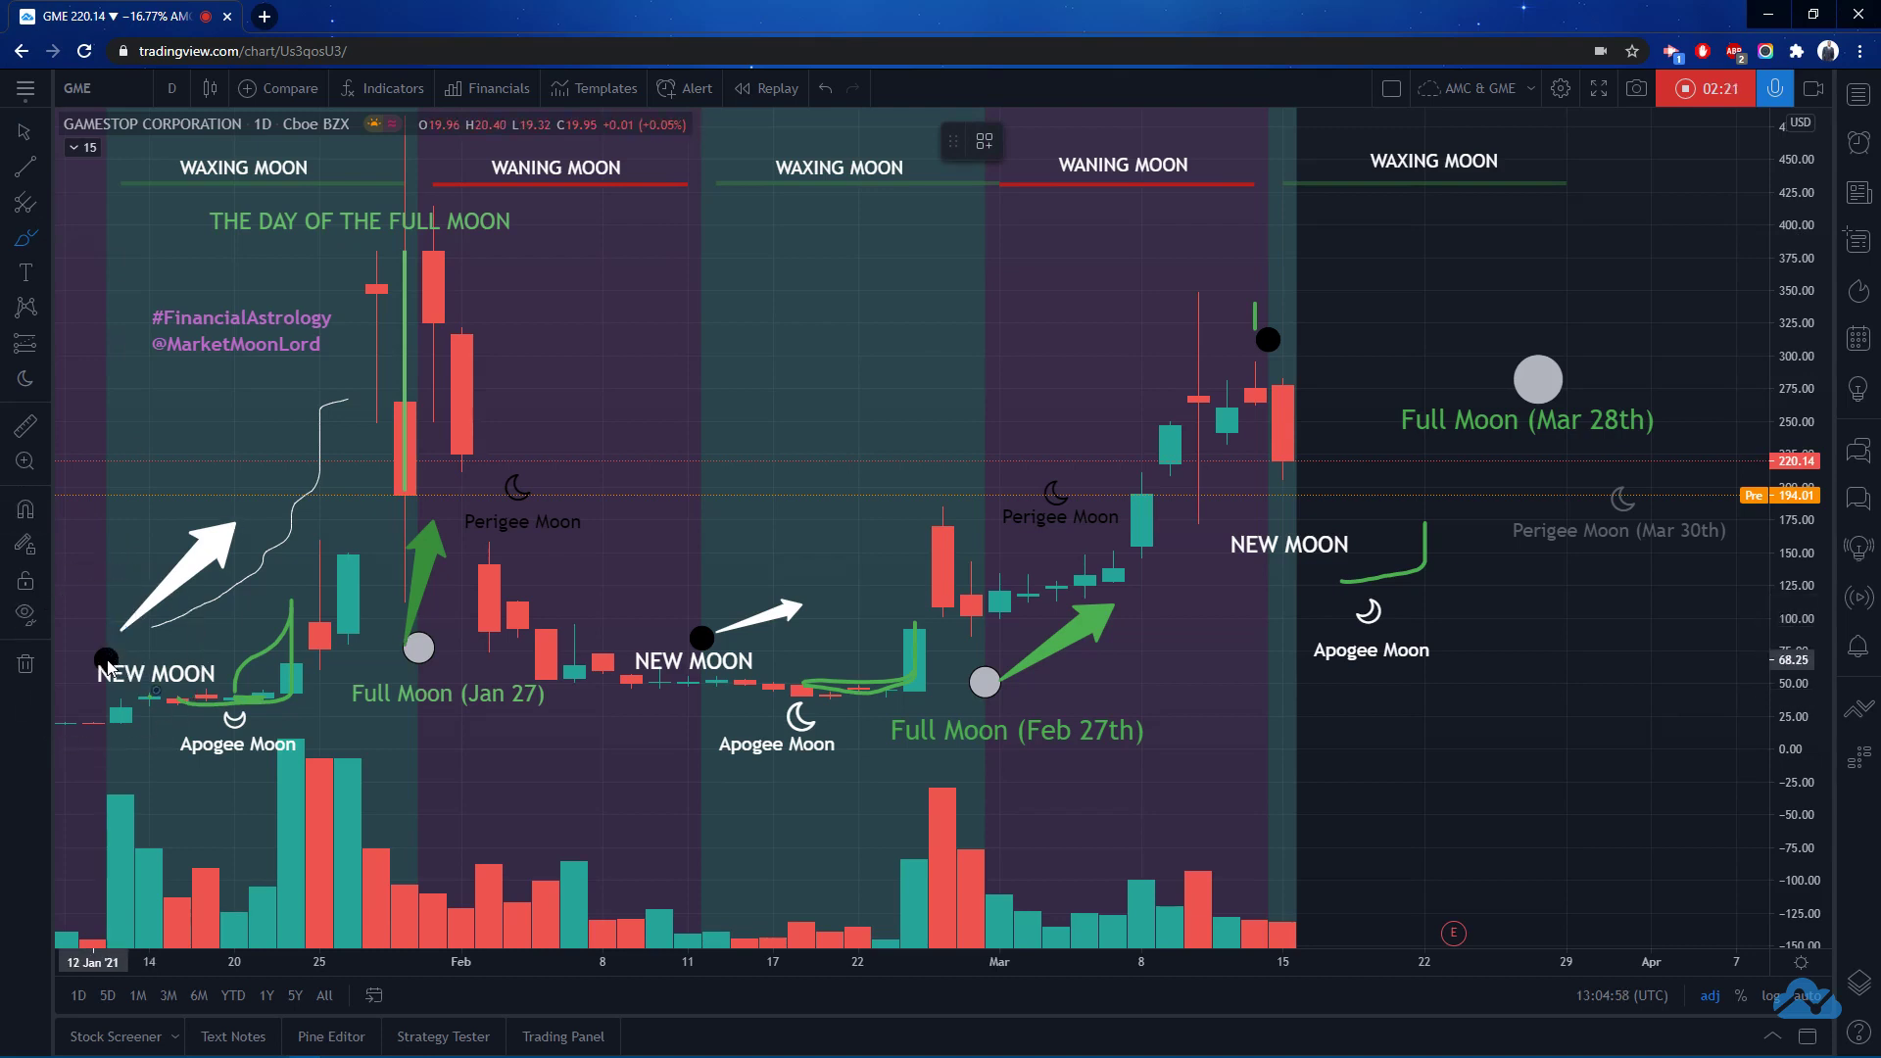
click(107, 662)
click(703, 642)
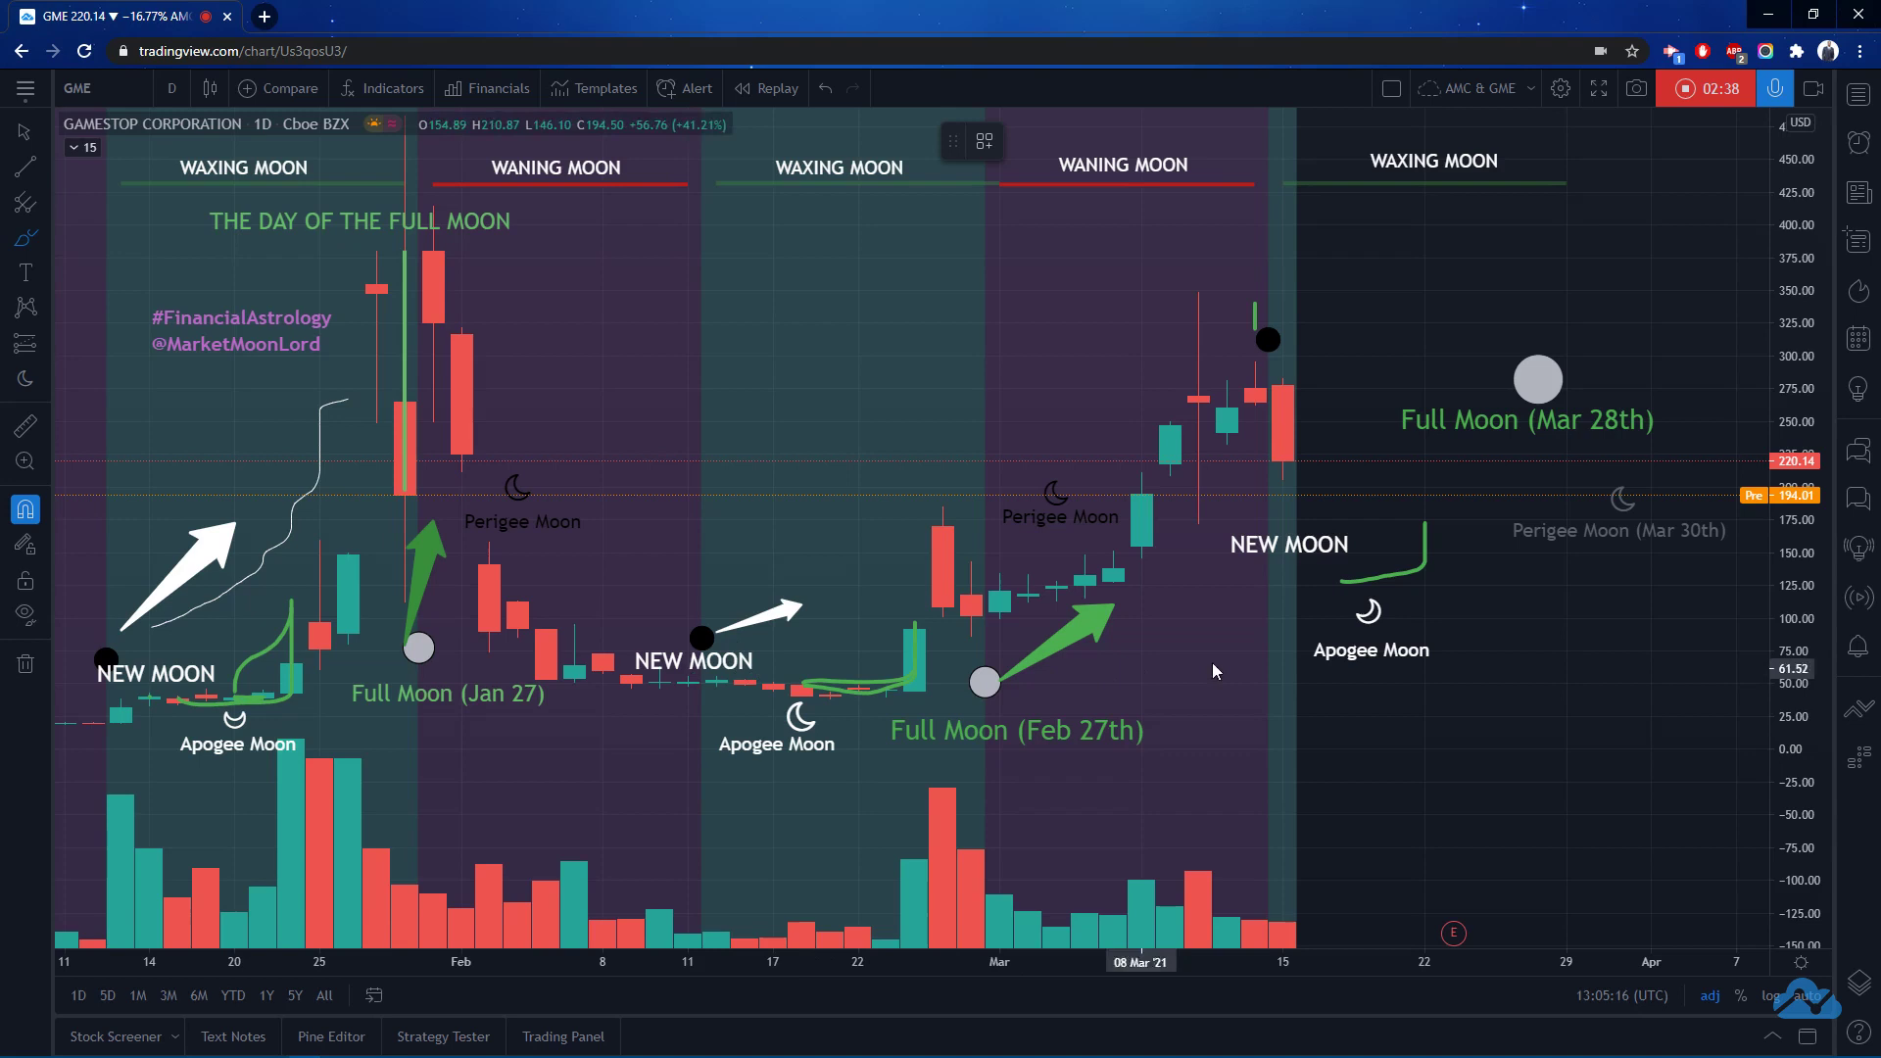
click(1373, 615)
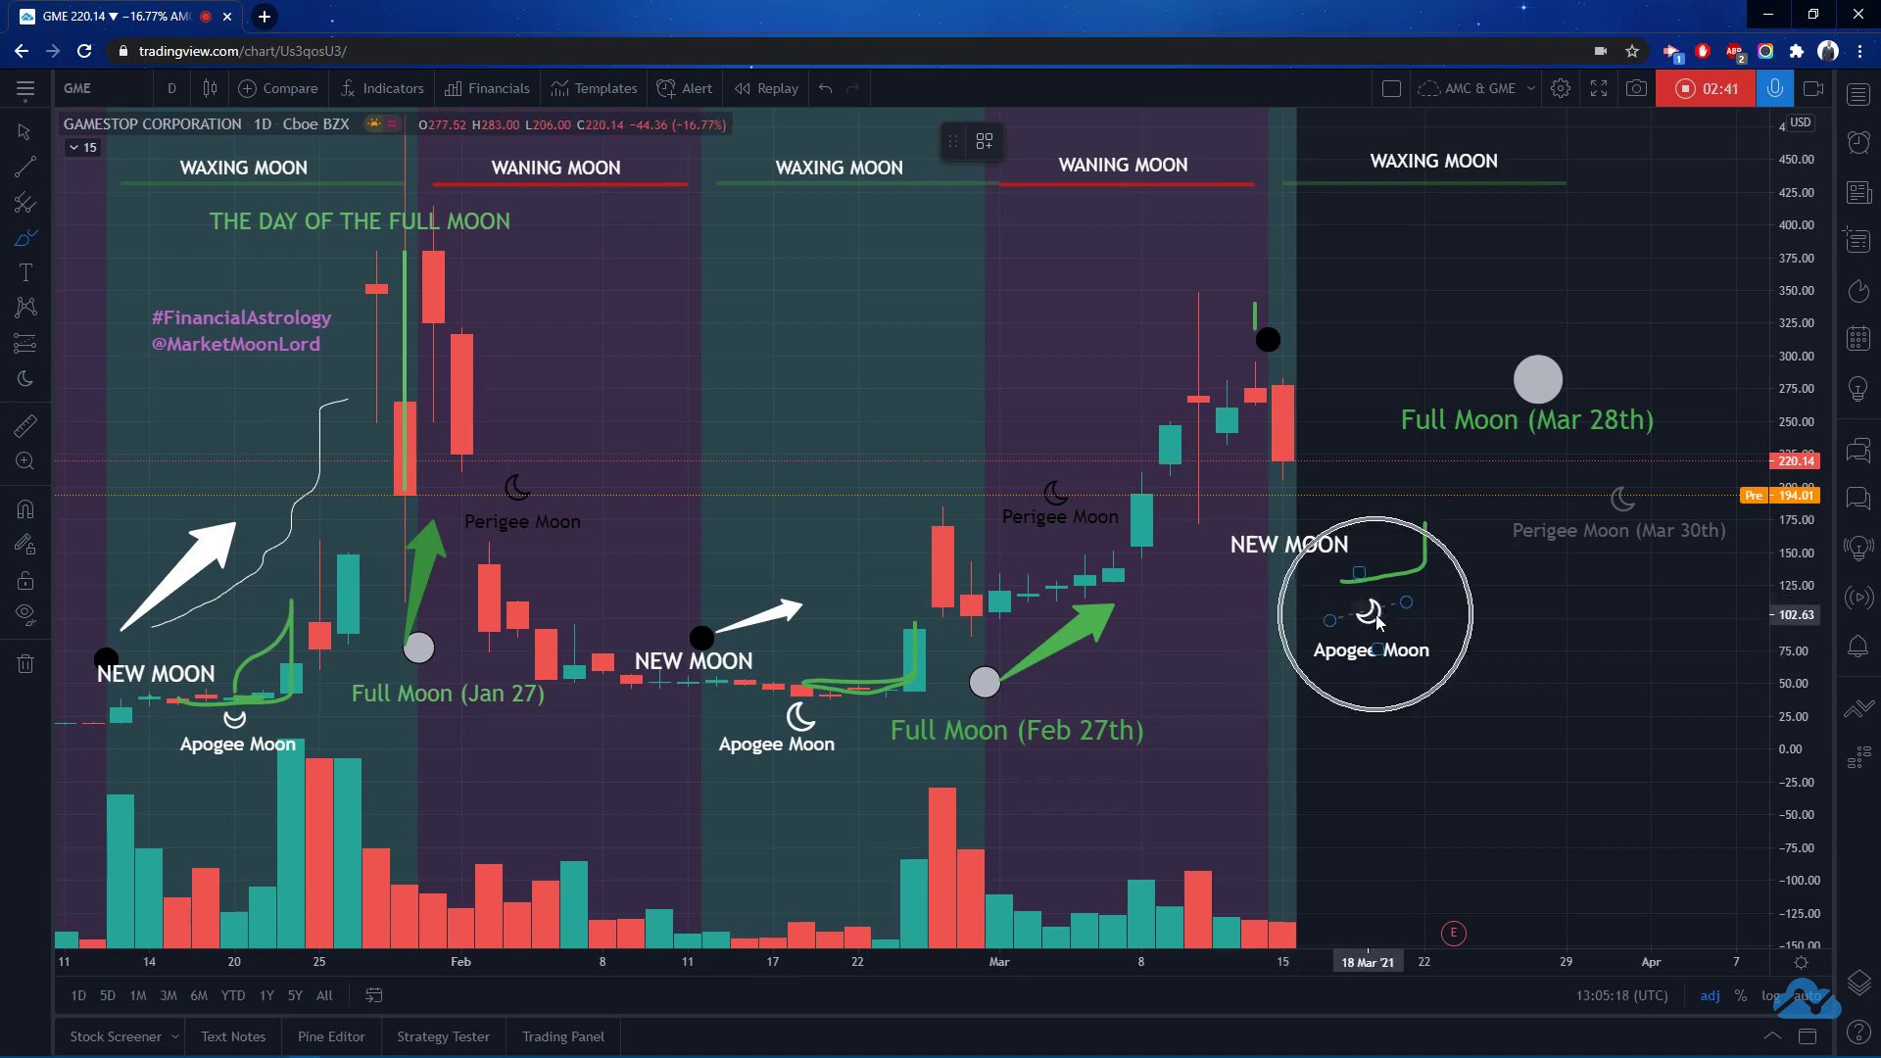
click(1377, 618)
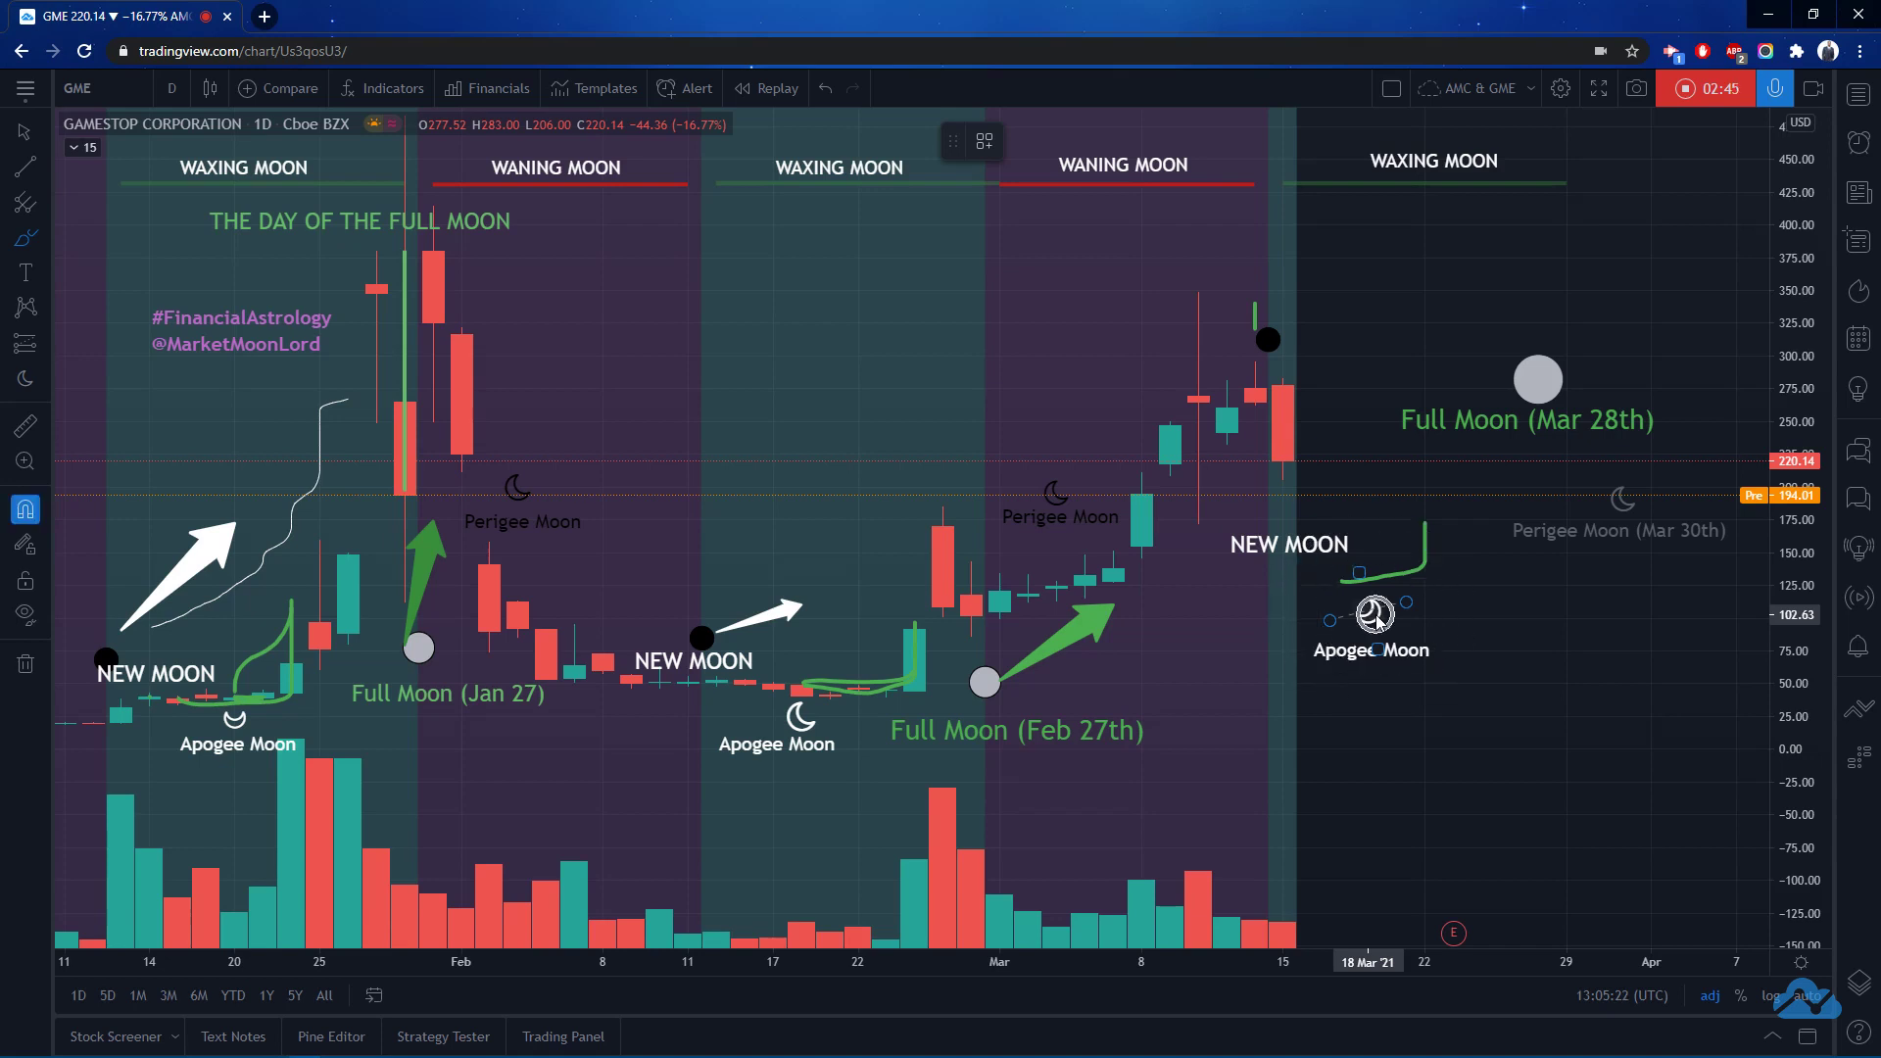
click(1435, 609)
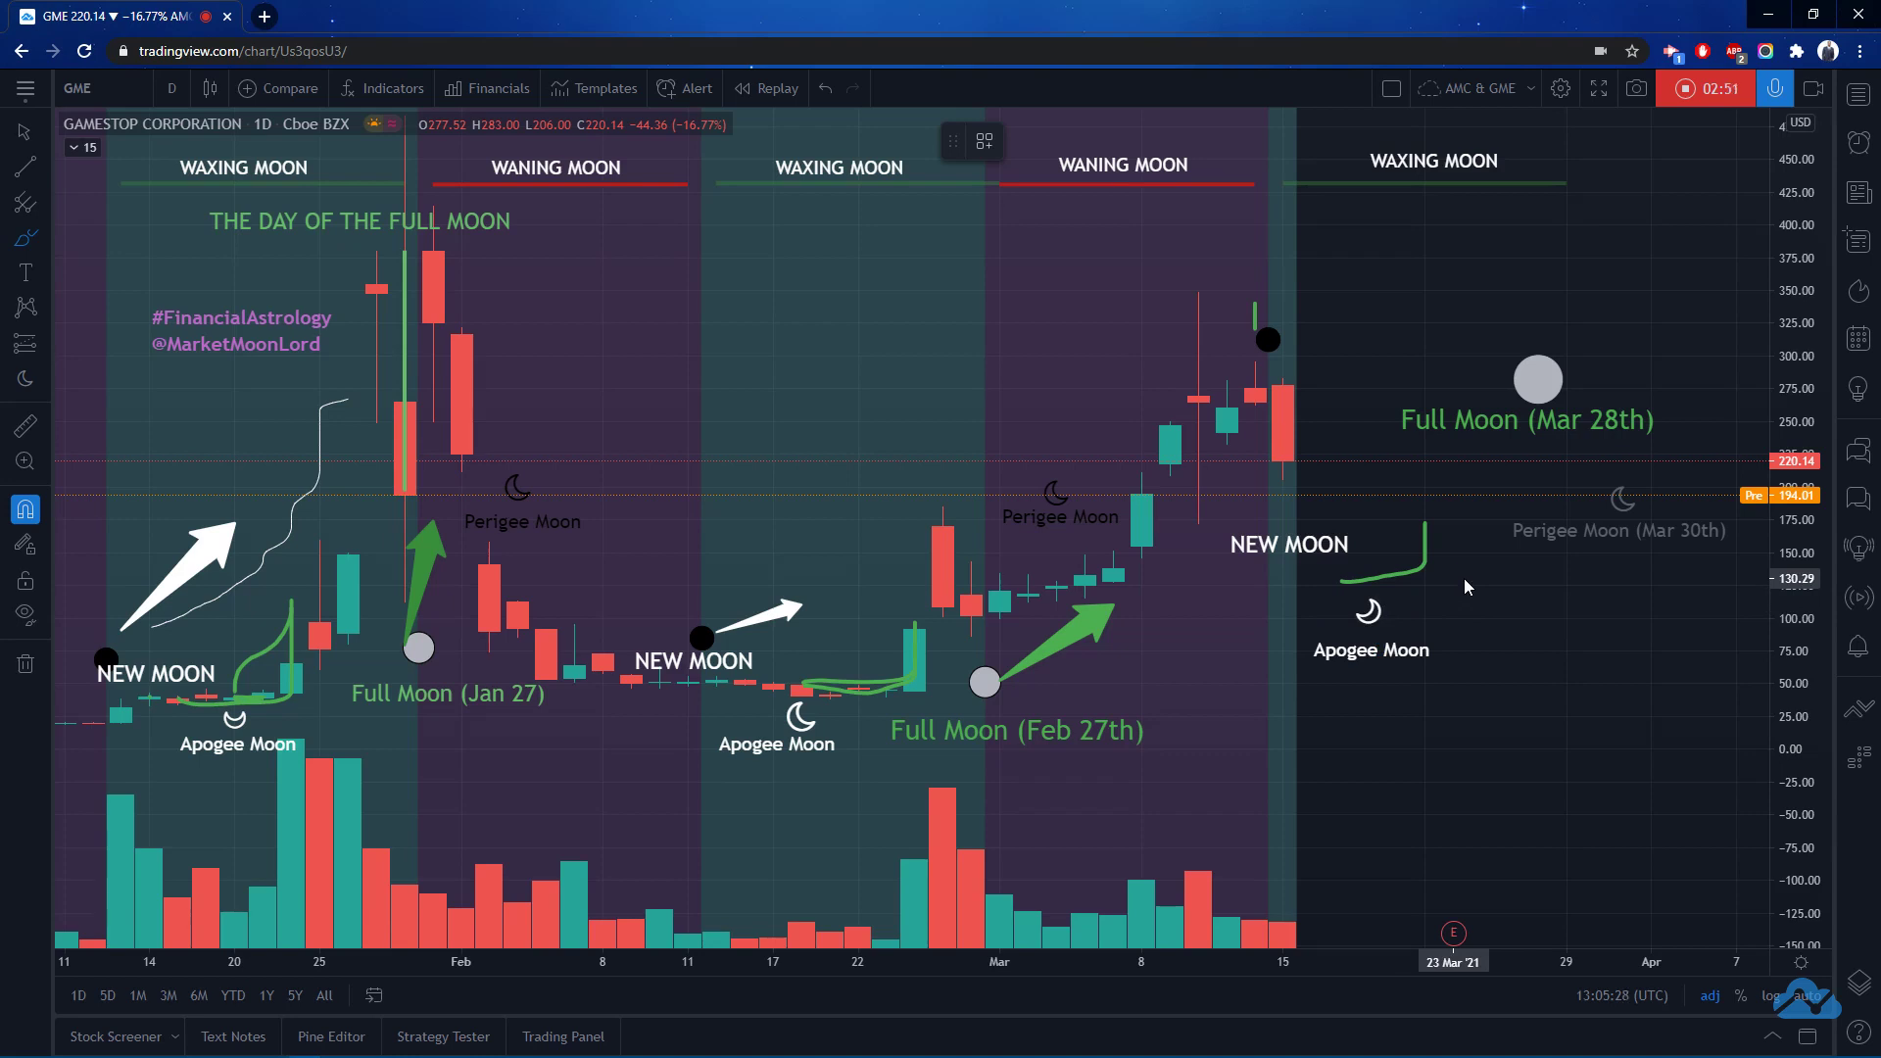
click(1368, 608)
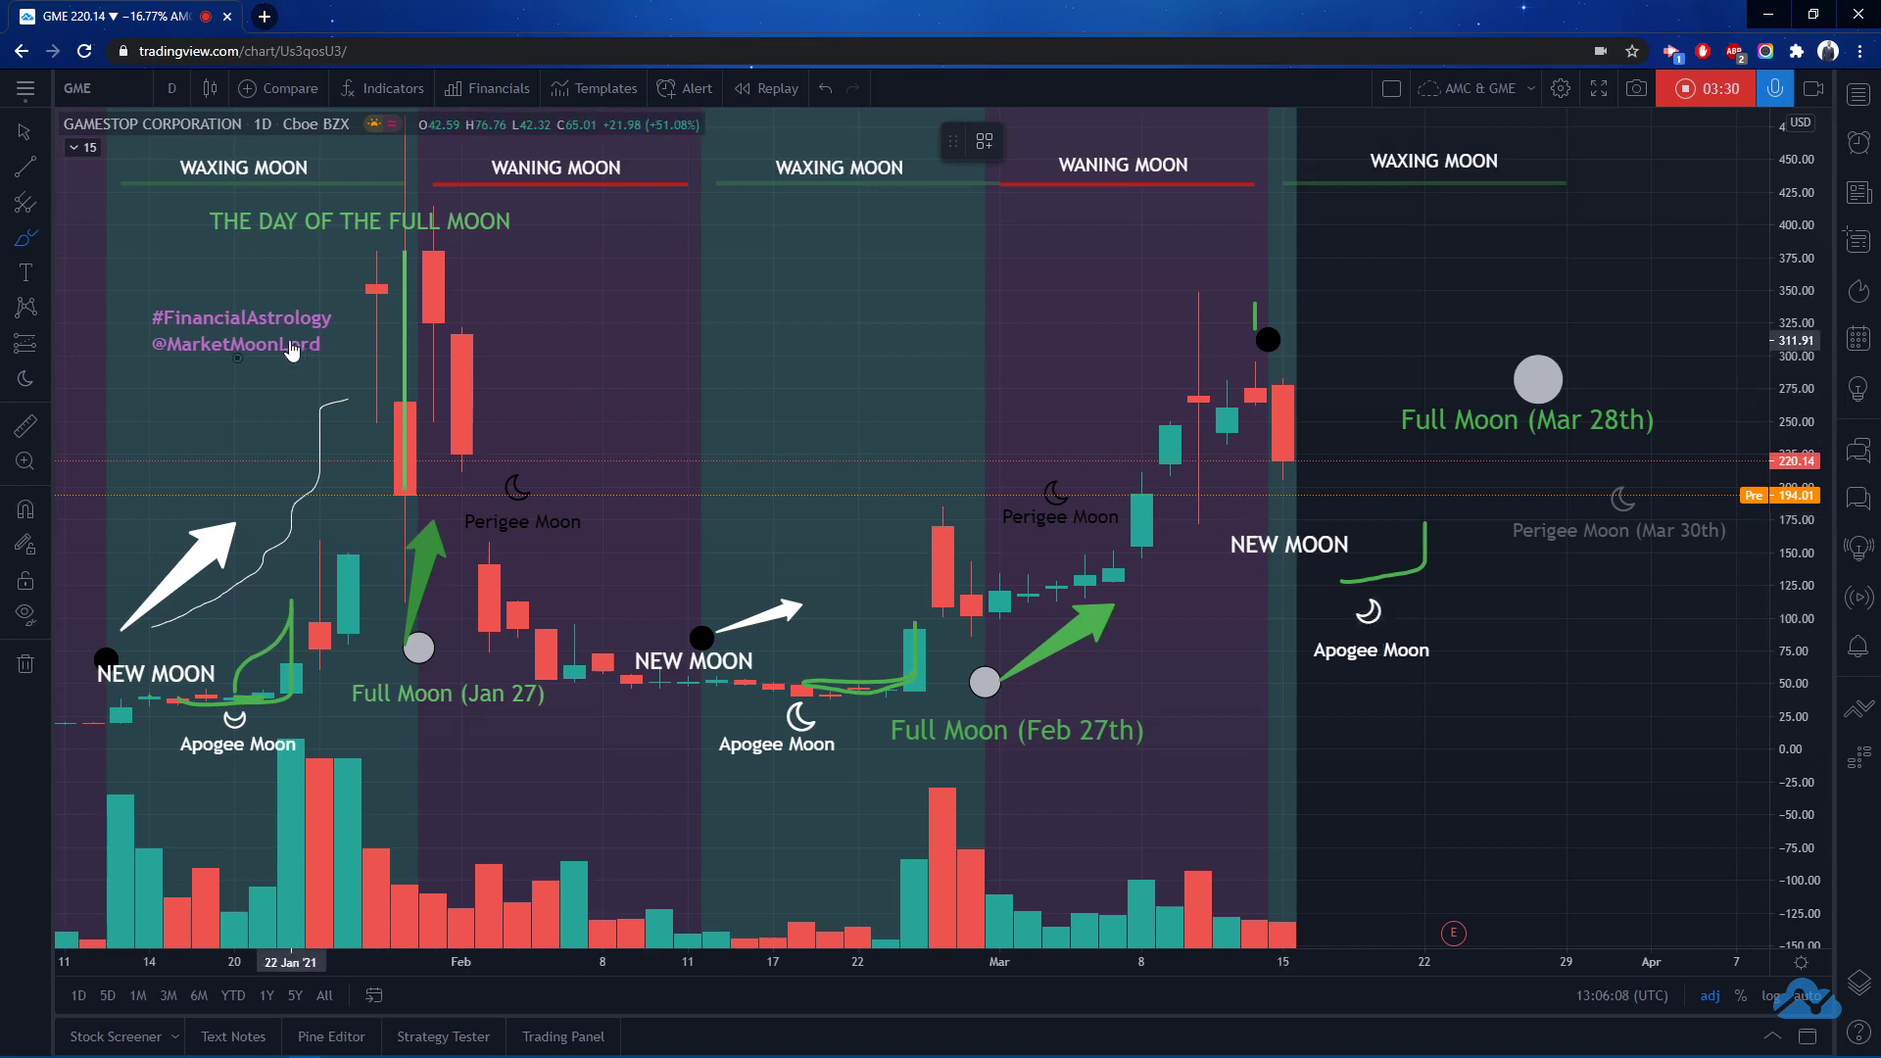
click(237, 340)
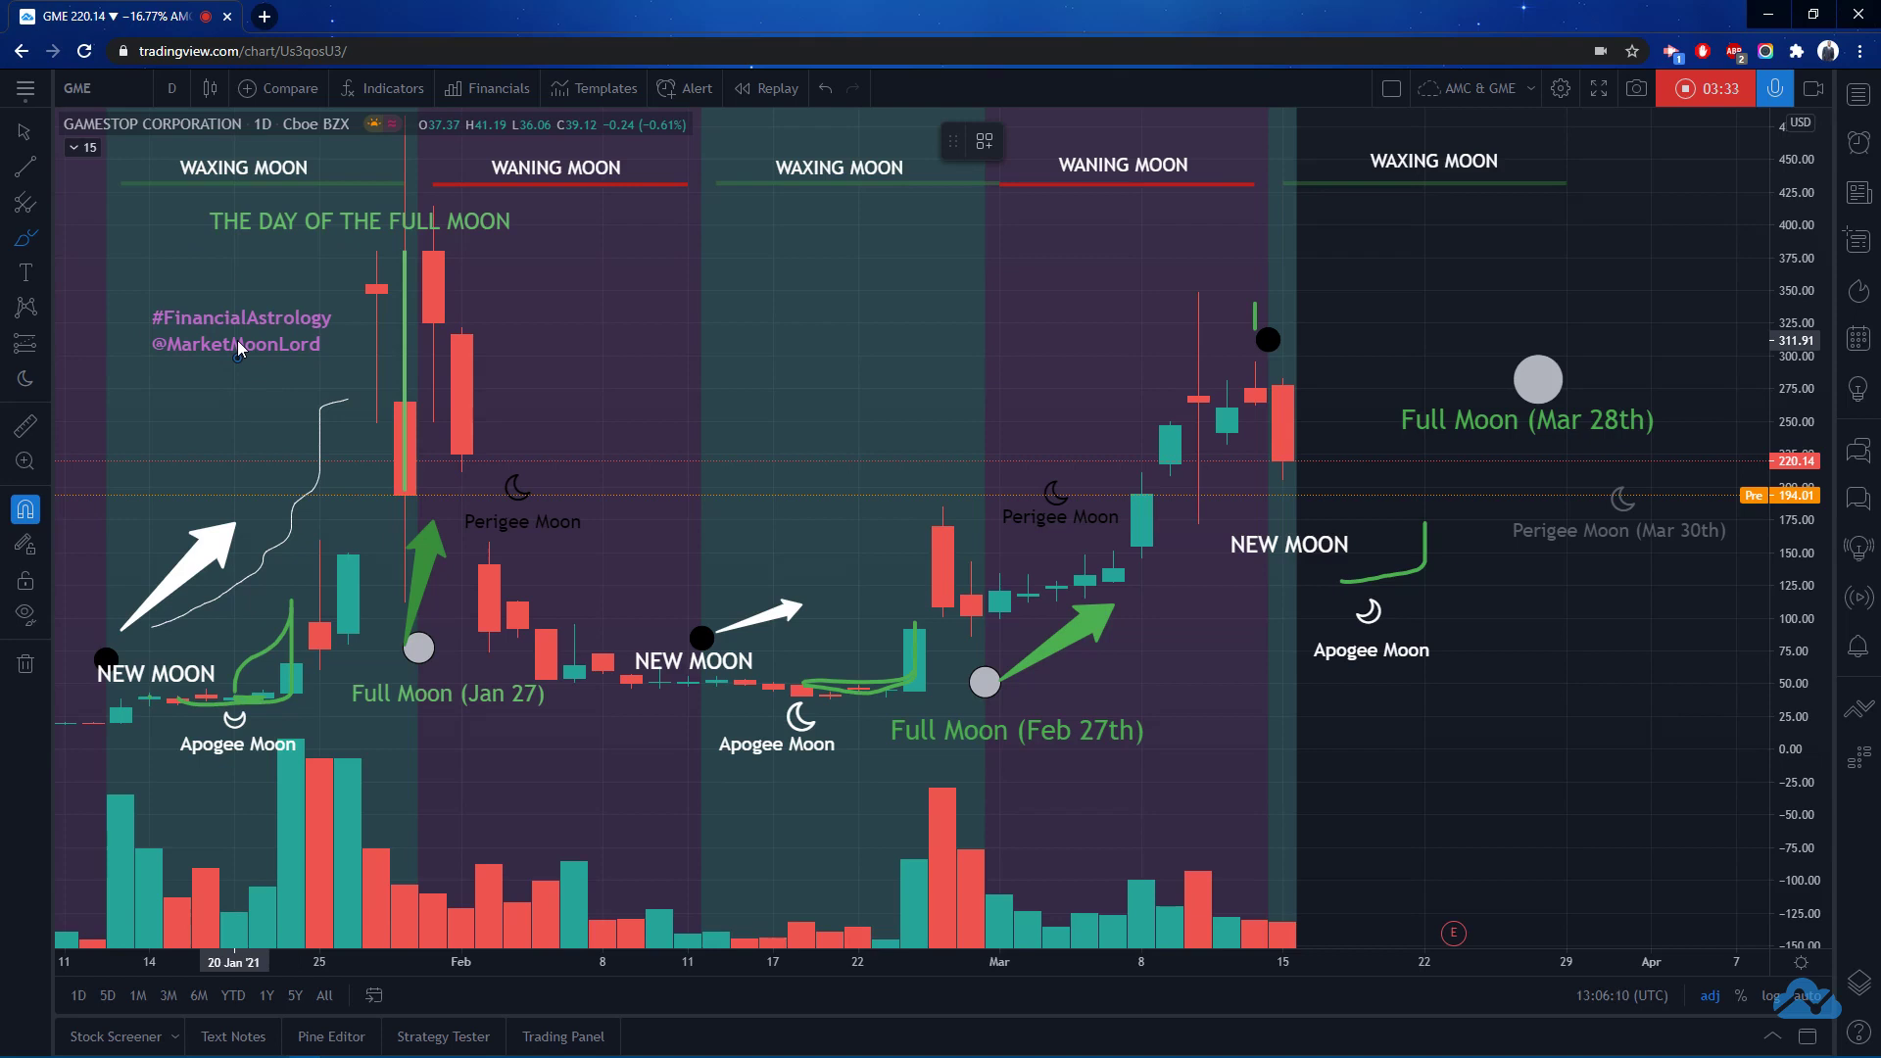